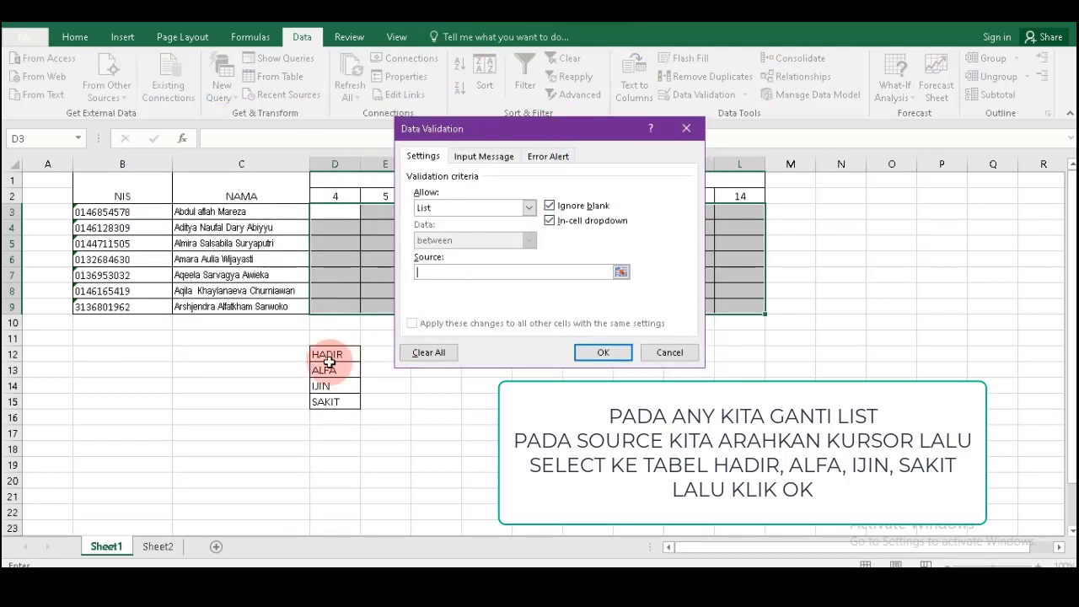
- Set the list source of the data validation for D3:L9 to the status cells D12:D15 and apply it
{"action": "left_click_drag", "start_coordinate": [330, 352], "coordinate": [330, 402]}
{"action": "left_click", "coordinate": [603, 352]}
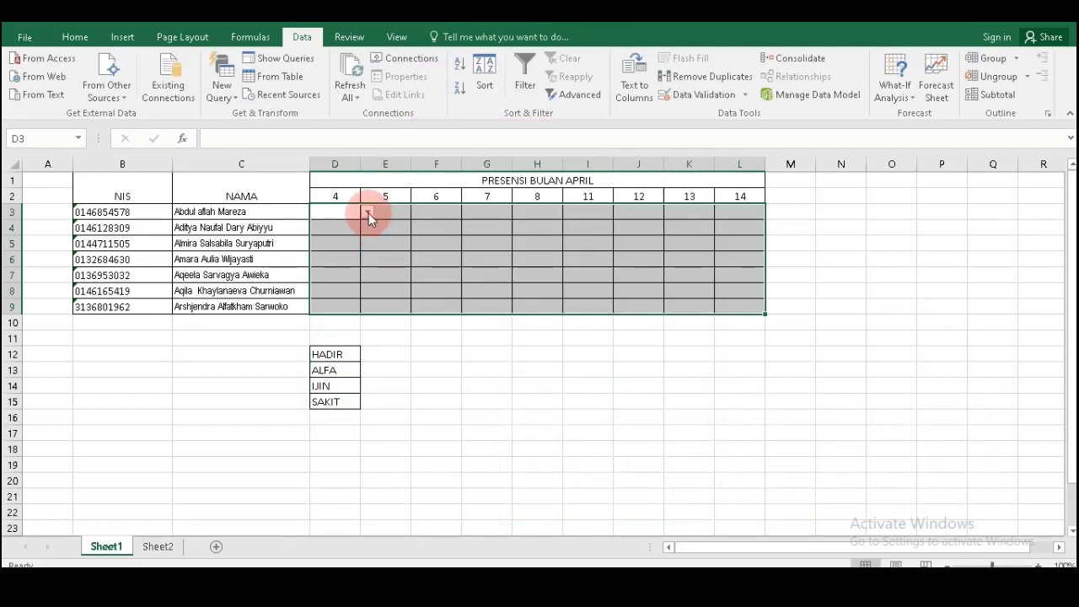
- Choose ALFA in D3 and IJIN in E3 from the cells' attendance dropdown lists
{"action": "left_click", "coordinate": [368, 214]}
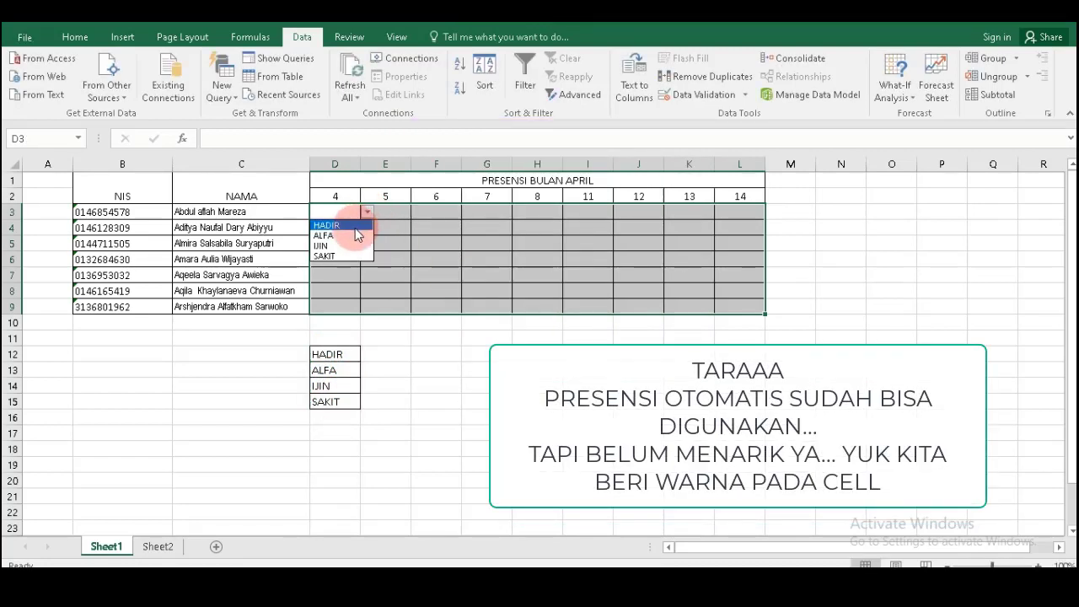
{"action": "left_click", "coordinate": [352, 237]}
{"action": "left_click", "coordinate": [403, 212]}
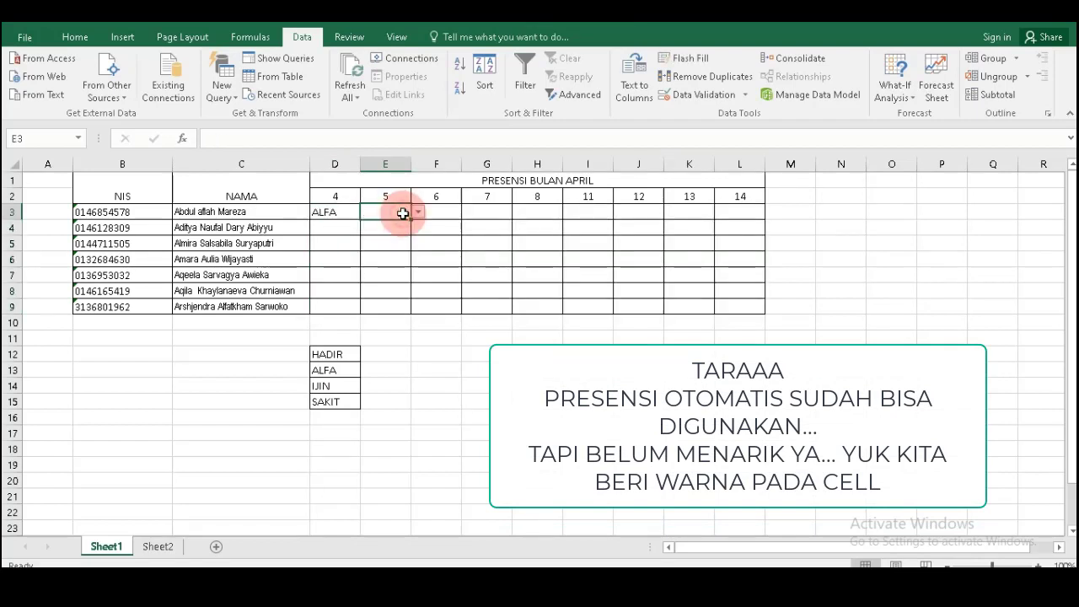
{"action": "left_click", "coordinate": [418, 213]}
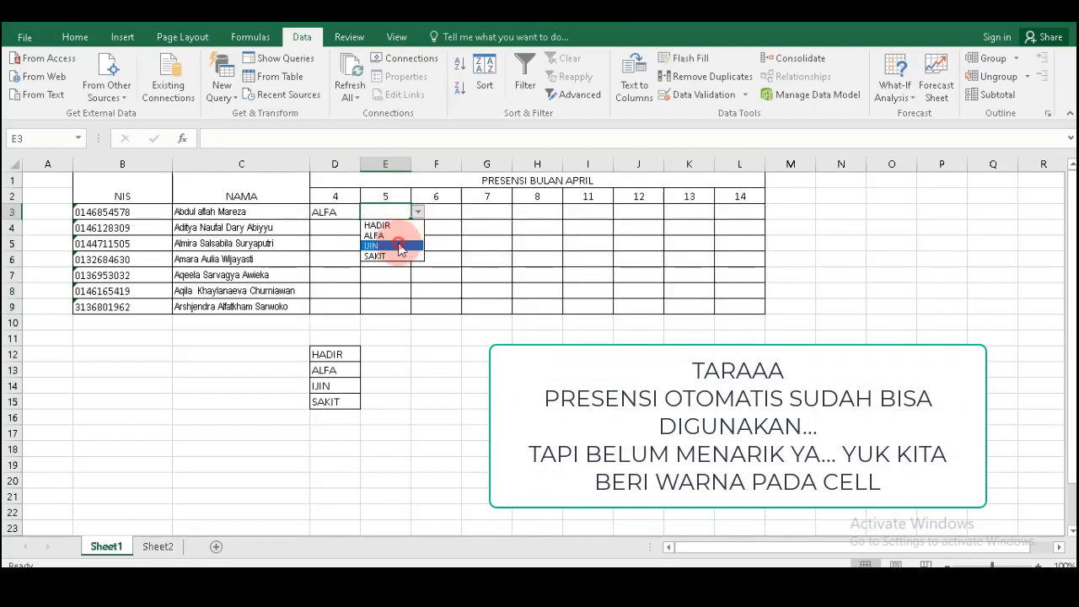
{"action": "left_click", "coordinate": [399, 246]}
- Choose IJIN in D4 and SAKIT in E4 from the cells' attendance dropdown lists
{"action": "left_click", "coordinate": [352, 230]}
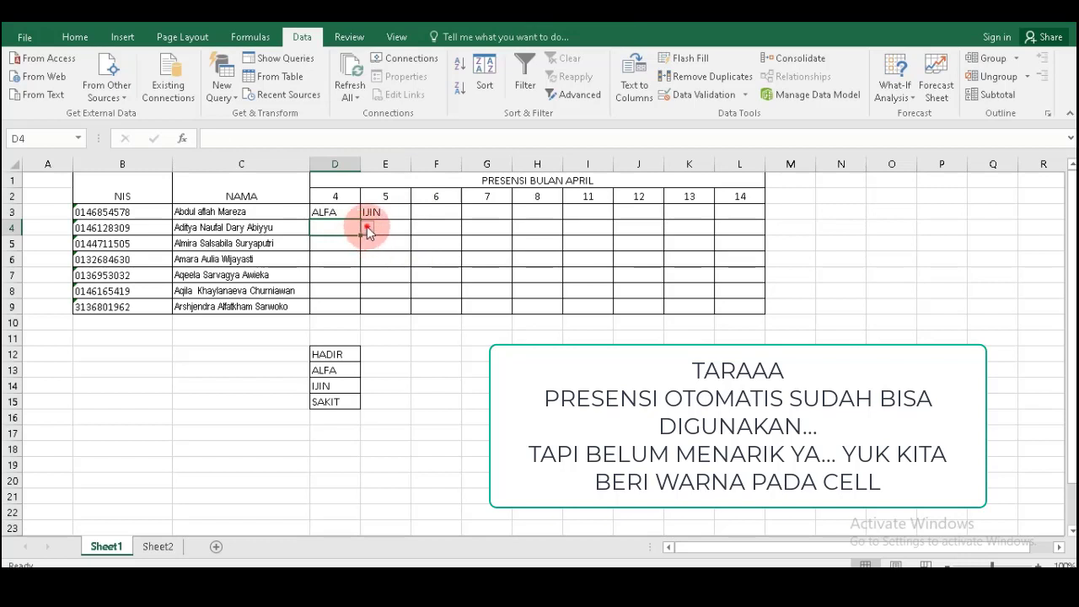
{"action": "left_click", "coordinate": [367, 228]}
{"action": "left_click", "coordinate": [351, 259]}
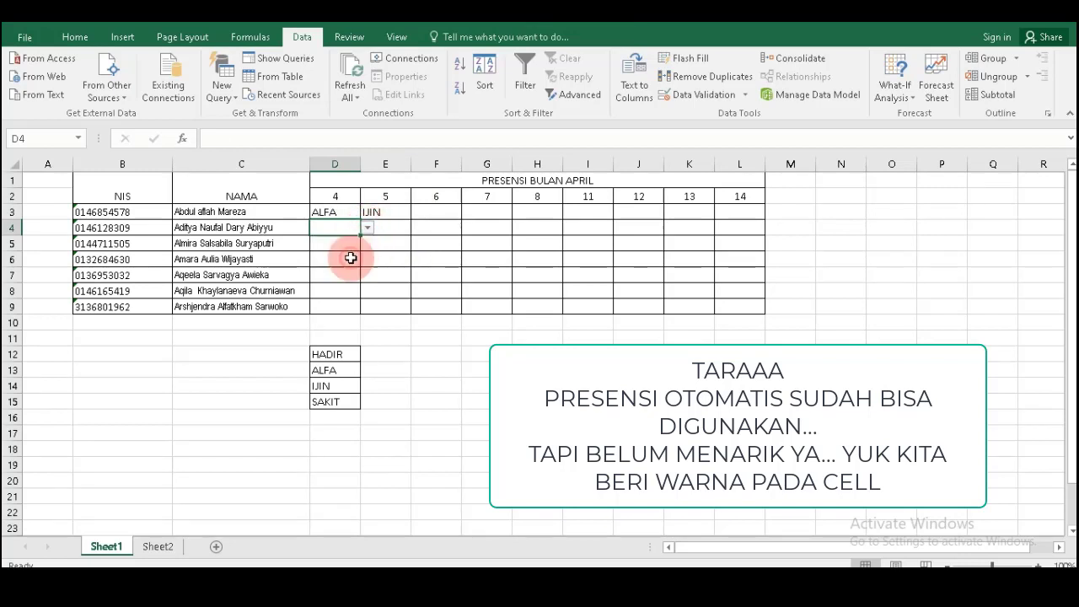
{"action": "left_click", "coordinate": [394, 228]}
{"action": "left_click", "coordinate": [417, 228]}
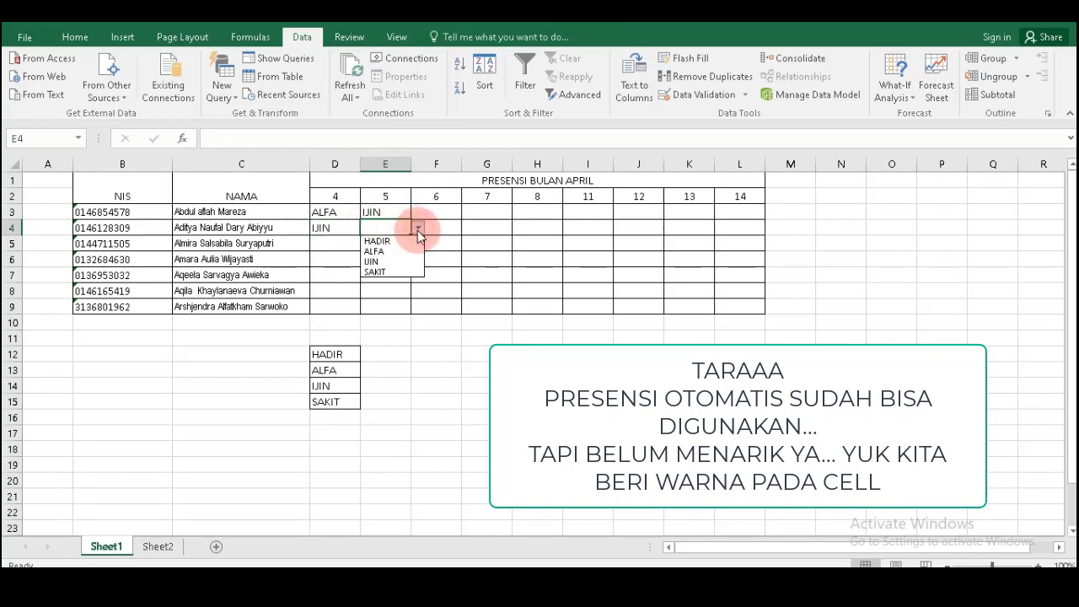
{"action": "left_click", "coordinate": [398, 272]}
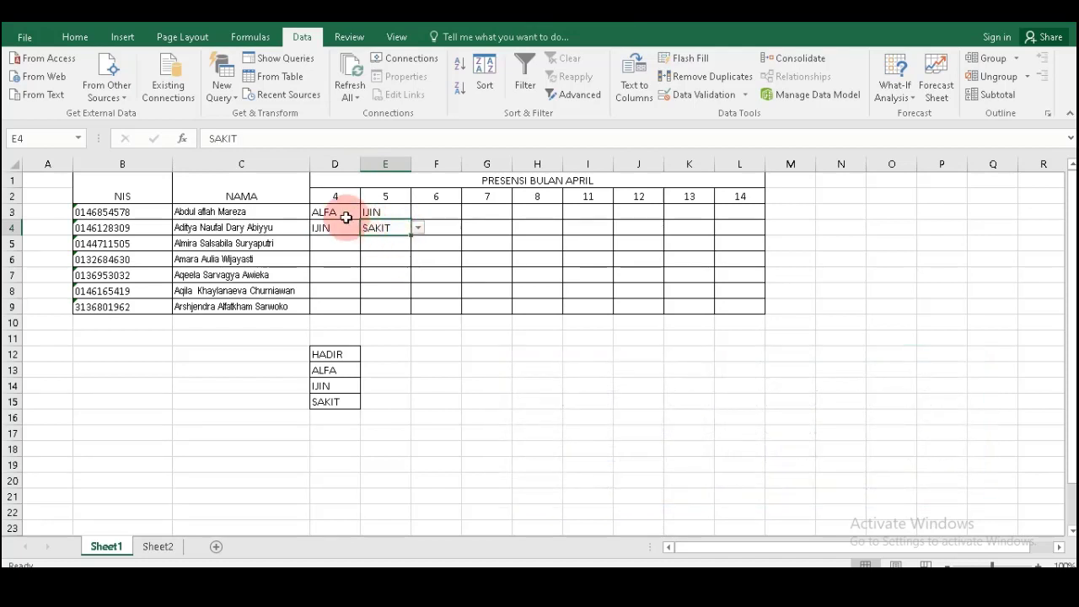
- Add a Text That Contains highlight rule to D3:L9 formatting ALFA with Light Red Fill with Dark Red Text
{"action": "left_click_drag", "start_coordinate": [343, 214], "coordinate": [716, 305]}
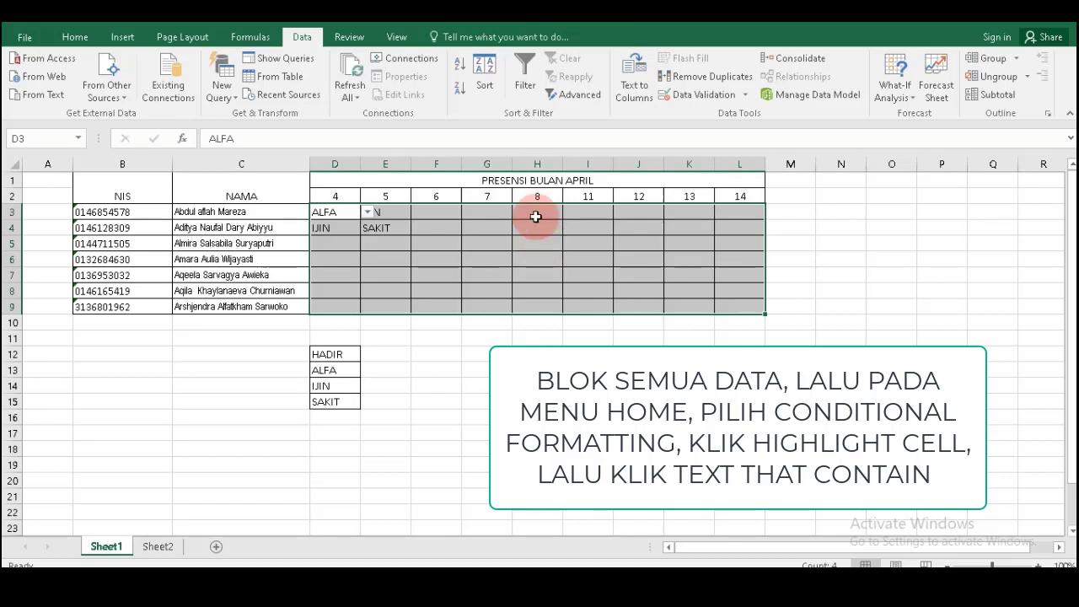
{"action": "left_click", "coordinate": [84, 38]}
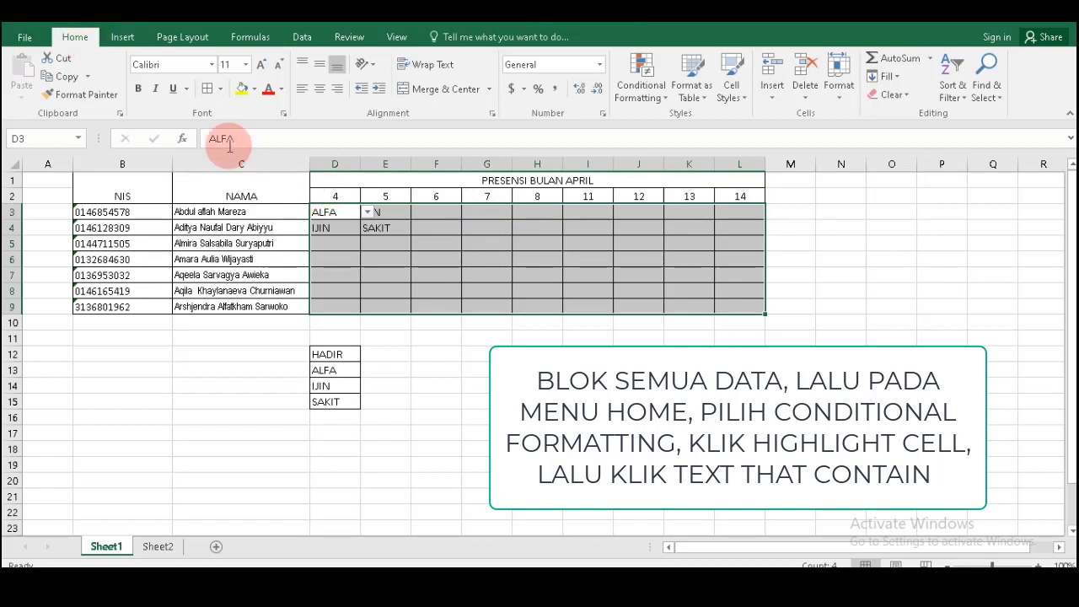
{"action": "left_click", "coordinate": [657, 93]}
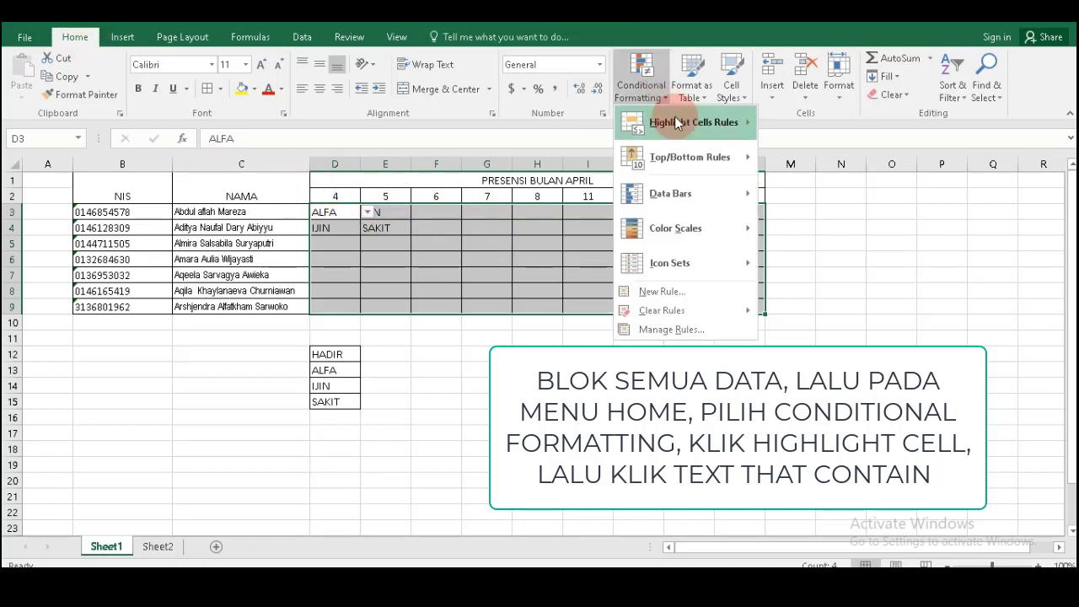
{"action": "mouse_move", "coordinate": [693, 122]}
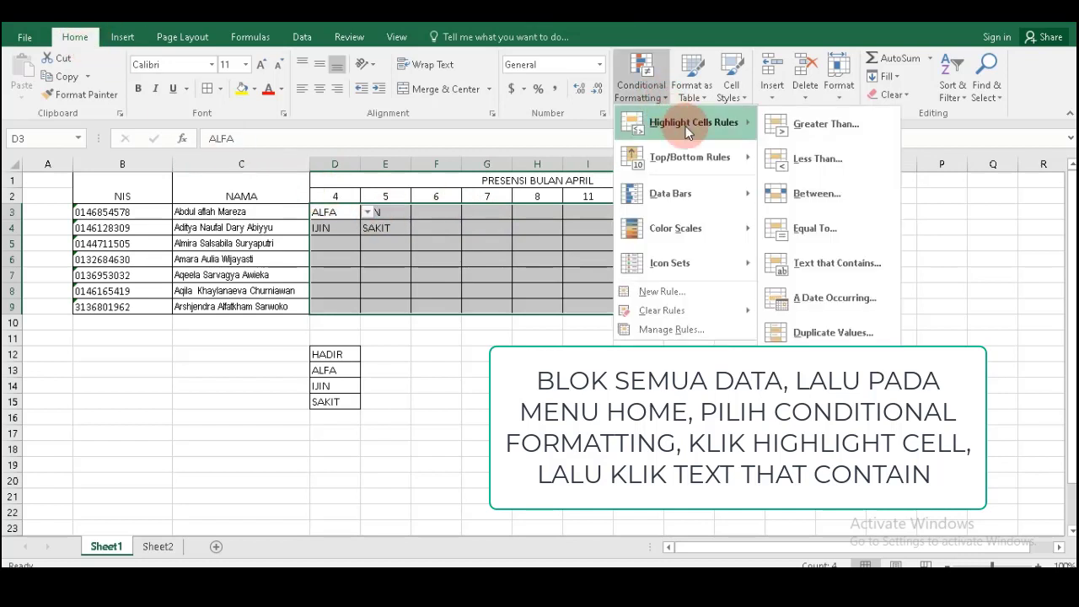
{"action": "left_click", "coordinate": [808, 264]}
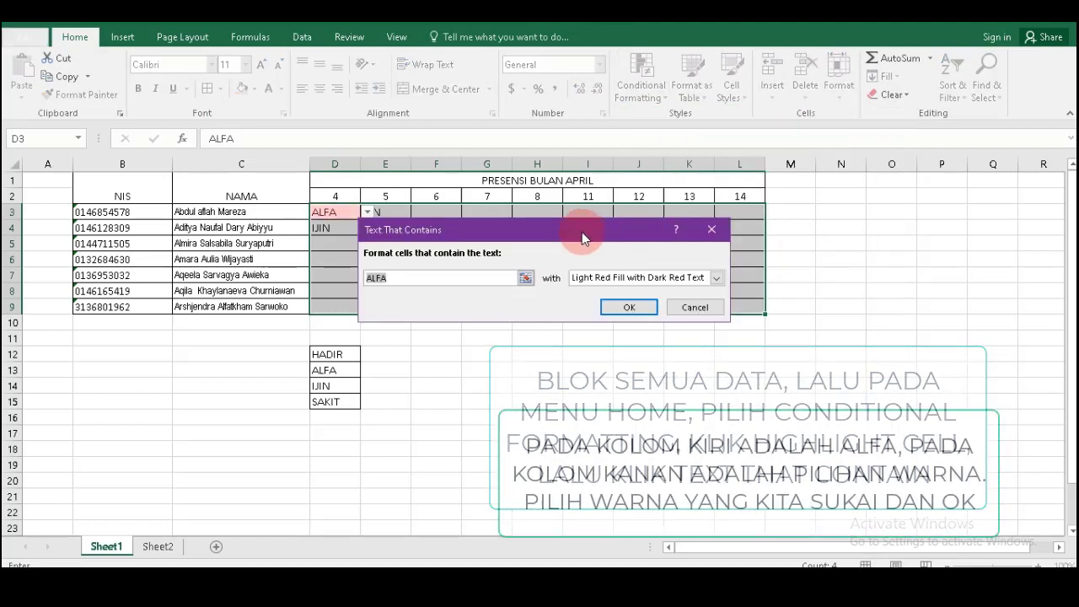
{"action": "left_click_drag", "start_coordinate": [596, 227], "coordinate": [758, 253]}
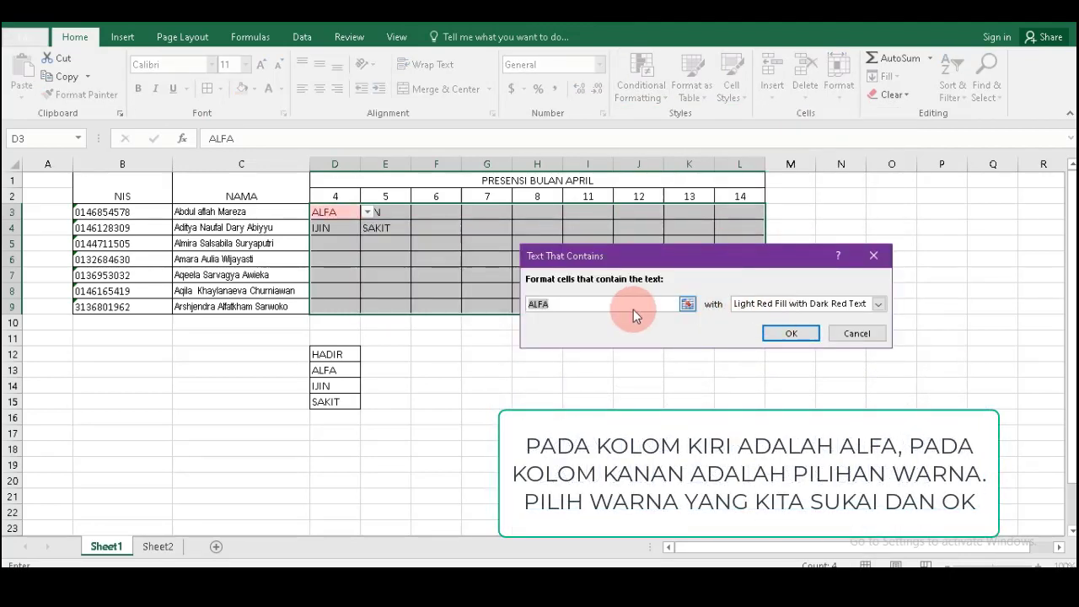
{"action": "left_click", "coordinate": [878, 303]}
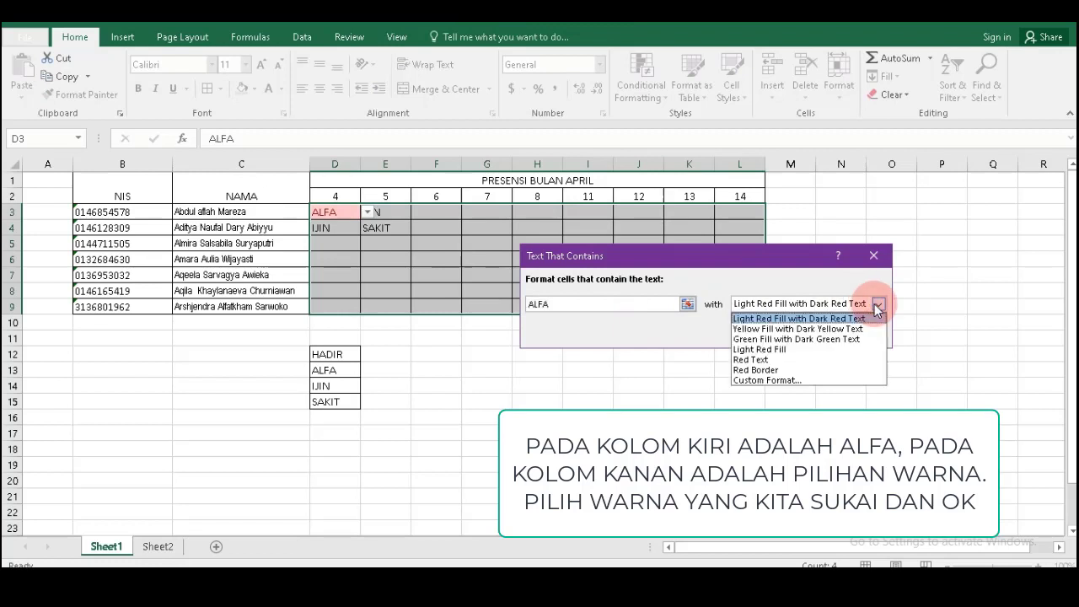
{"action": "left_click", "coordinate": [812, 318]}
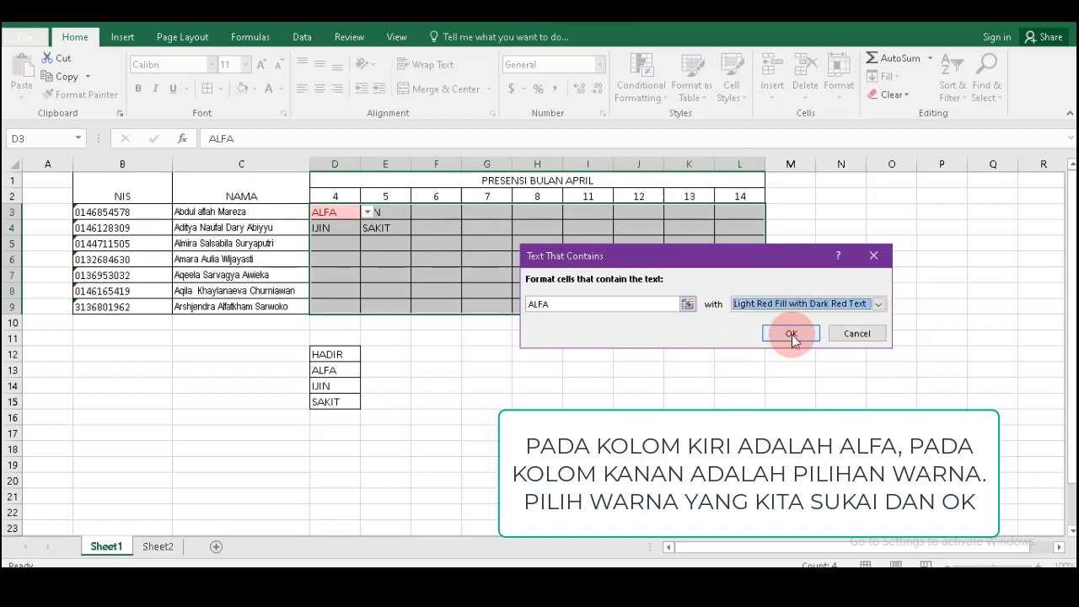
{"action": "left_click", "coordinate": [791, 333]}
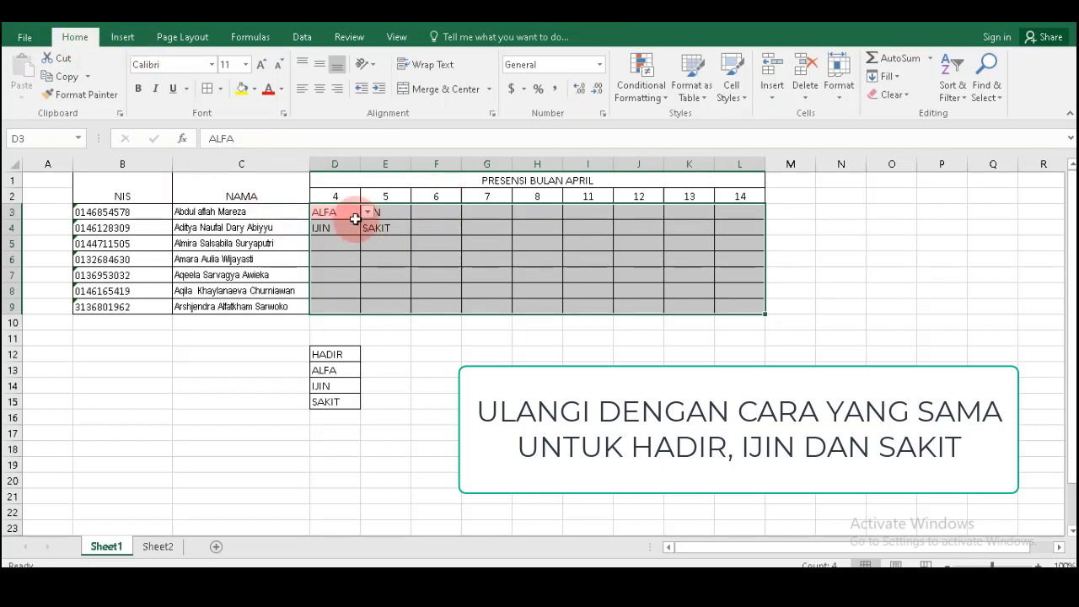
- Add a Text That Contains highlight rule to D3:L9 formatting IJIN with Yellow Fill with Dark Yellow Text
{"action": "left_click_drag", "start_coordinate": [346, 213], "coordinate": [751, 300]}
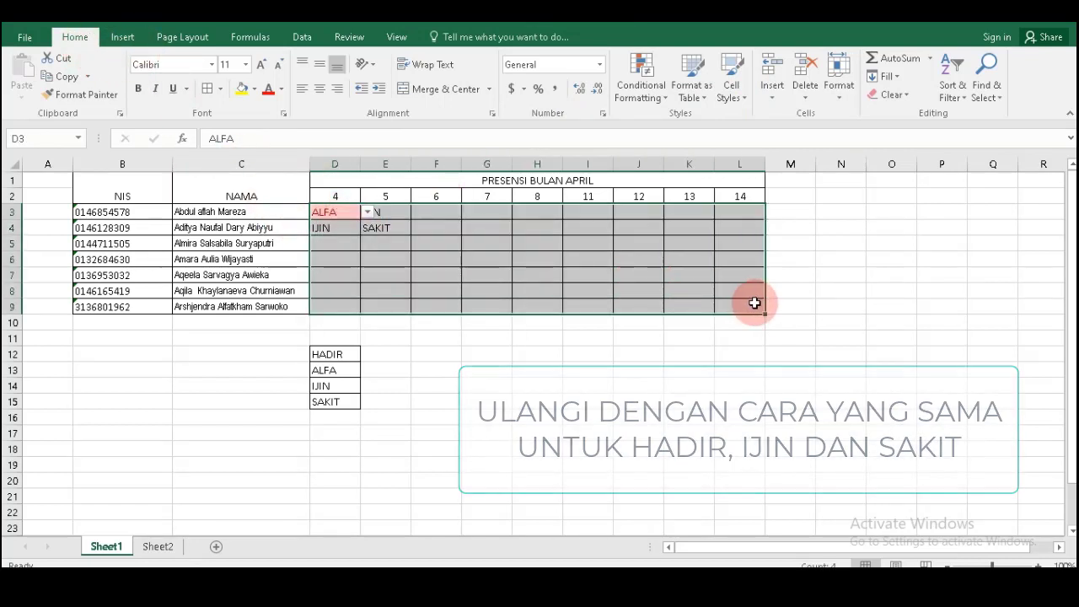
{"action": "left_click", "coordinate": [657, 98]}
{"action": "mouse_move", "coordinate": [666, 143]}
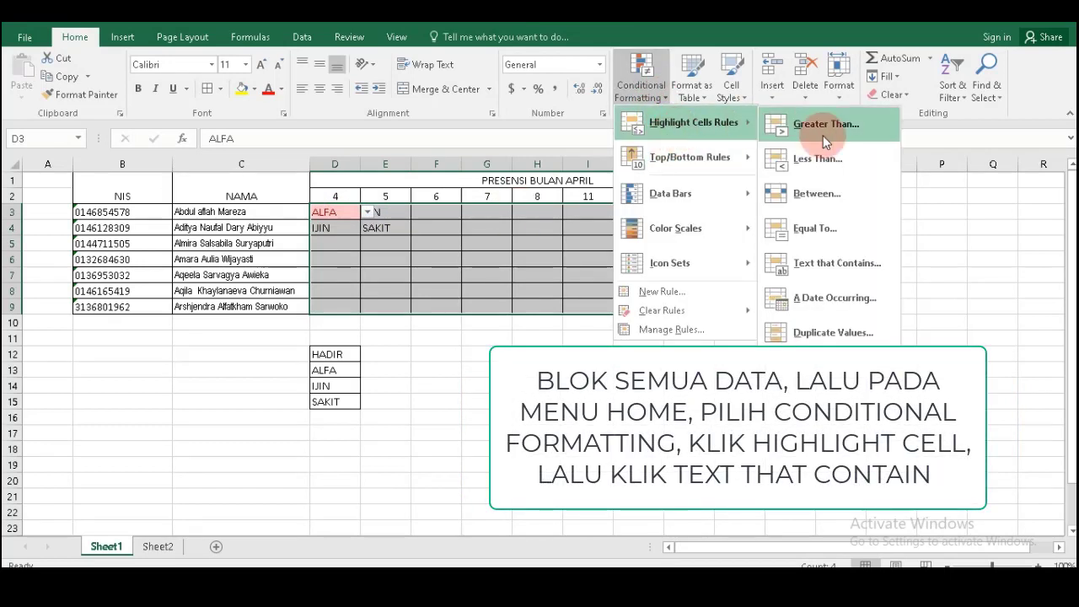
{"action": "left_click", "coordinate": [805, 263]}
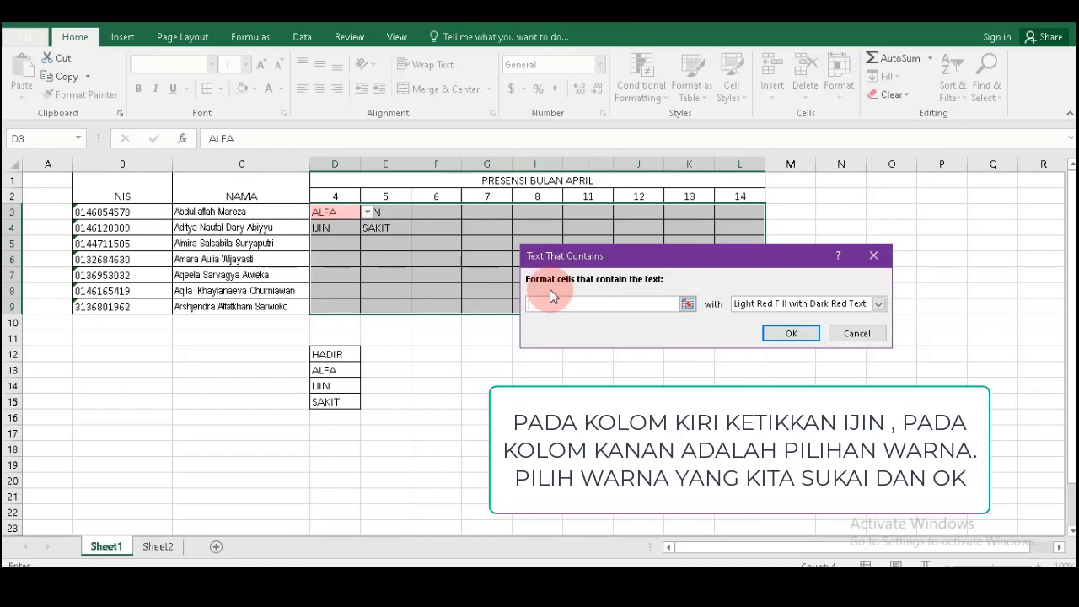
{"action": "type", "text": "IJIN"}
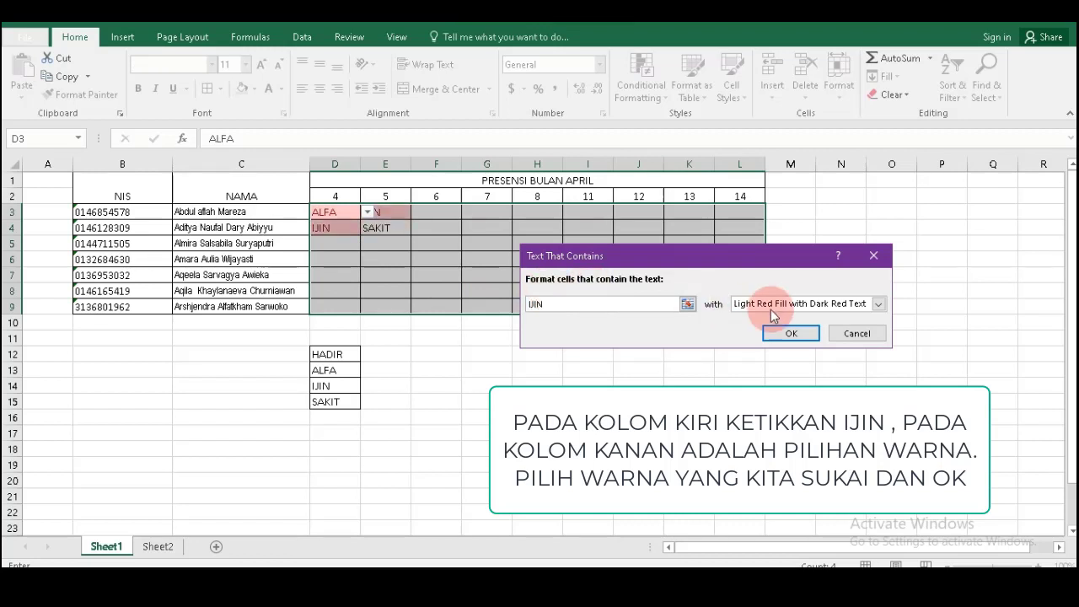
{"action": "left_click", "coordinate": [877, 304]}
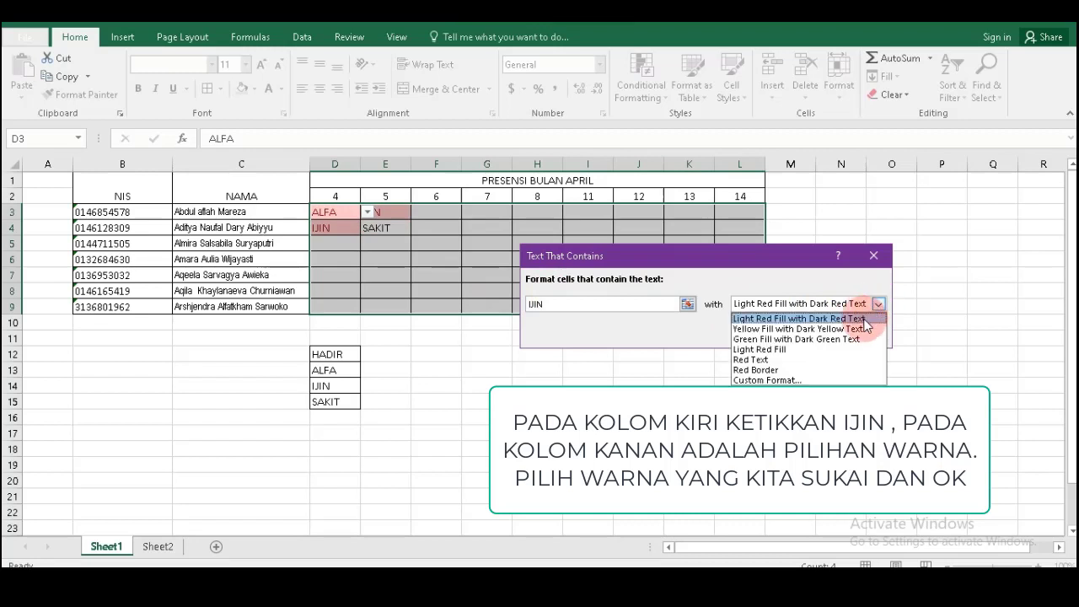
{"action": "left_click", "coordinate": [855, 328]}
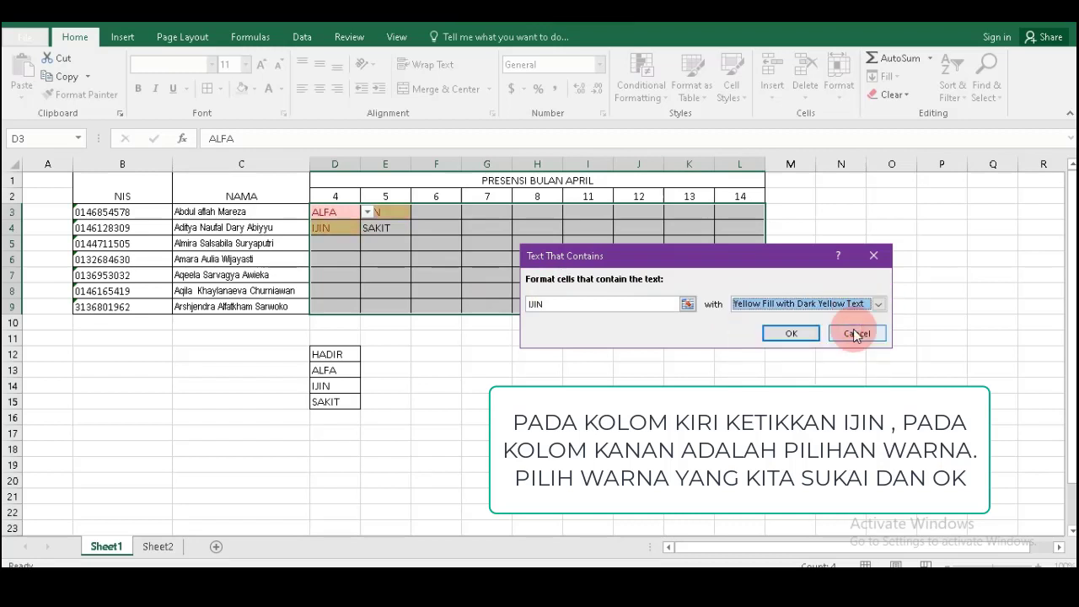
{"action": "left_click", "coordinate": [793, 332]}
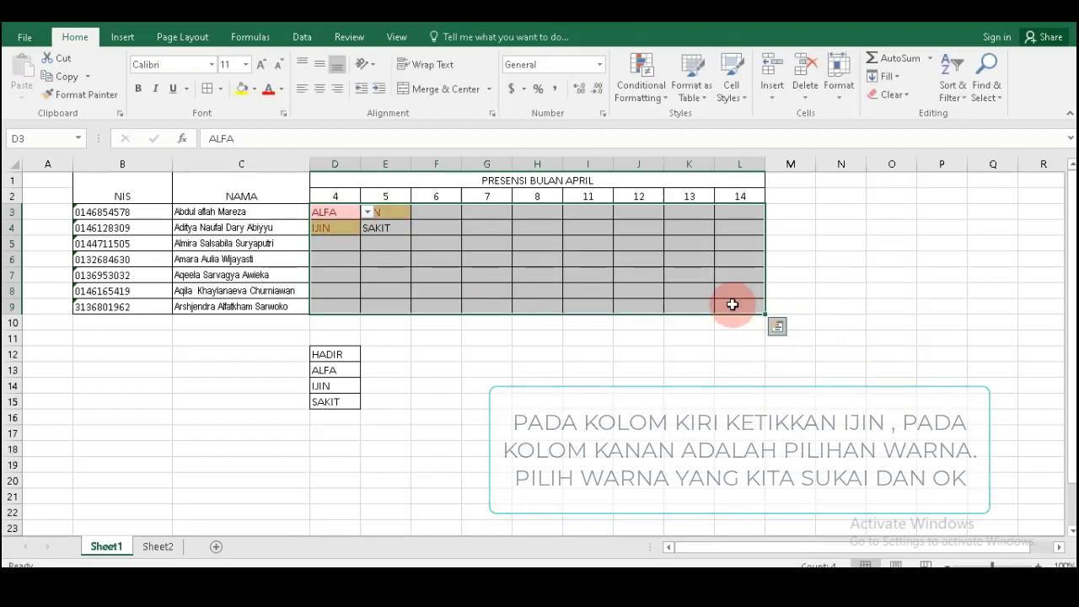
- Add a Text That Contains highlight rule to D3:L9 formatting HADIR with Green Fill with Dark Green Text
{"action": "left_click", "coordinate": [640, 84]}
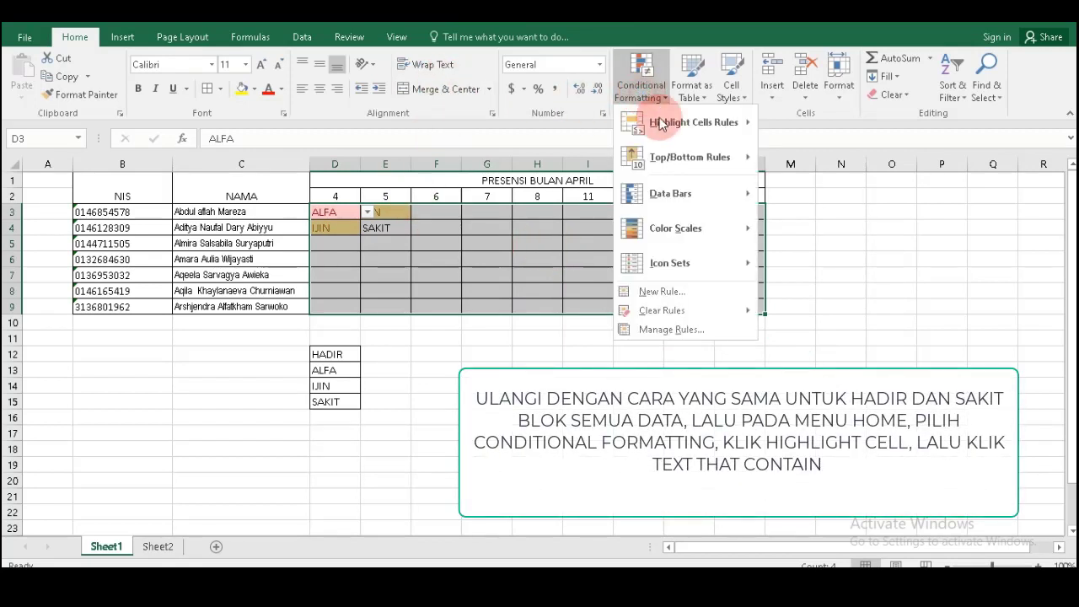
{"action": "mouse_move", "coordinate": [721, 129]}
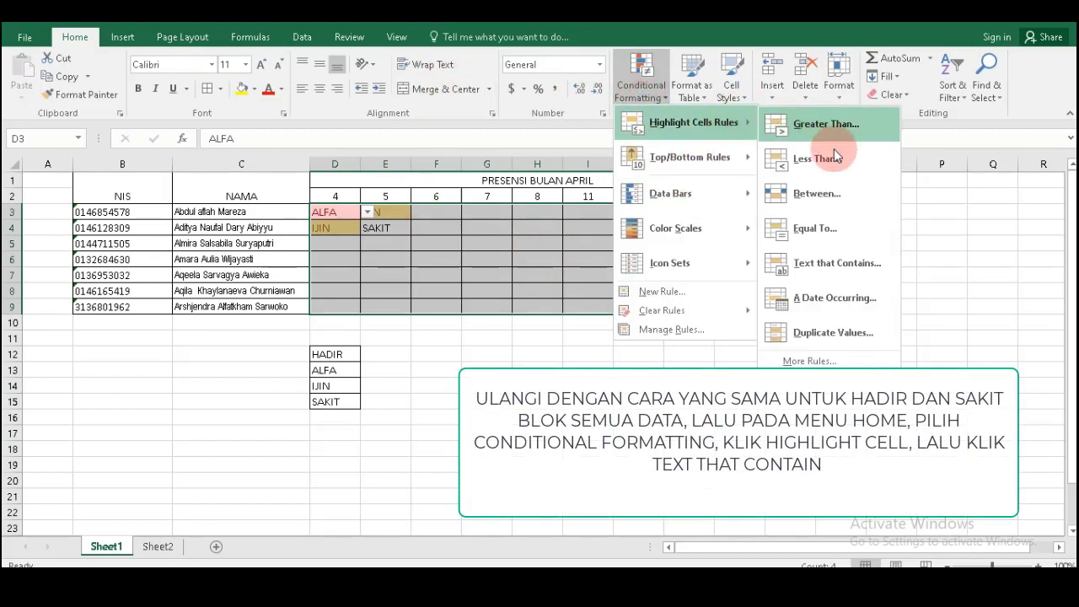
{"action": "left_click", "coordinate": [813, 263]}
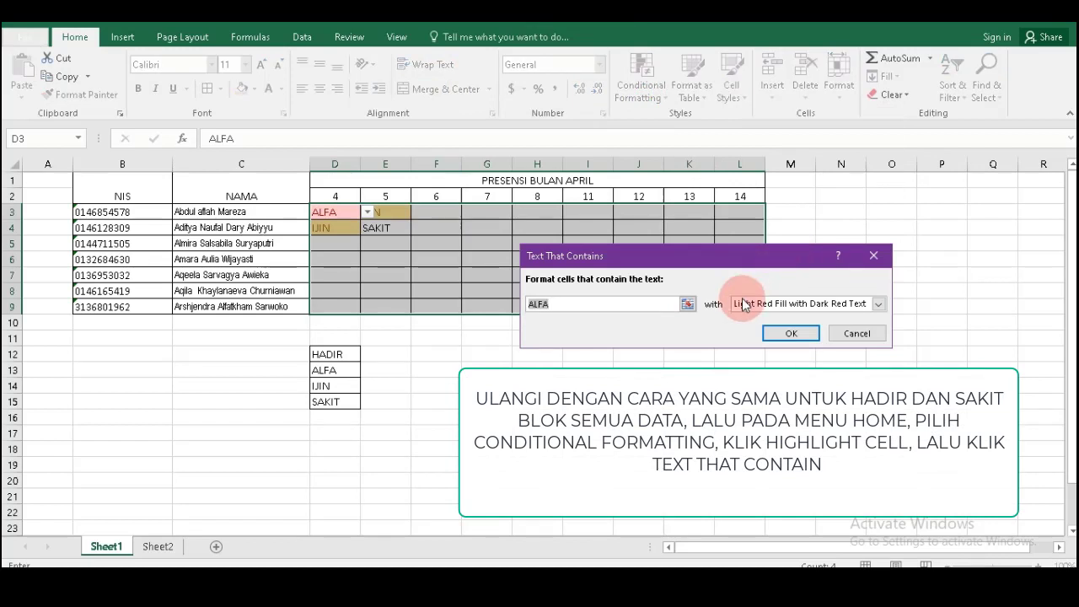
{"action": "type", "text": "HADIR"}
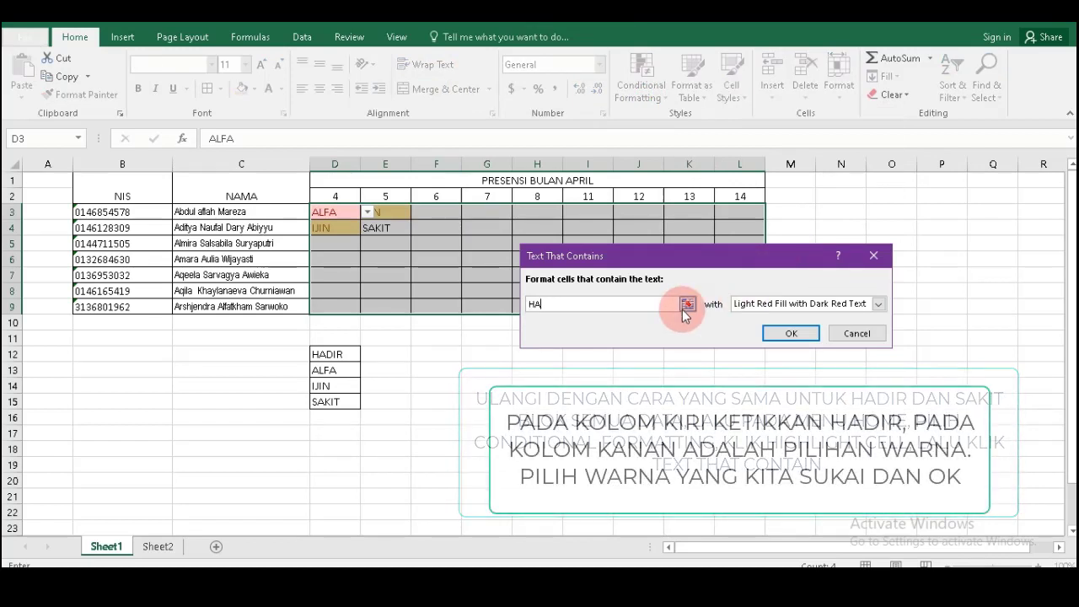
{"action": "left_click", "coordinate": [814, 305]}
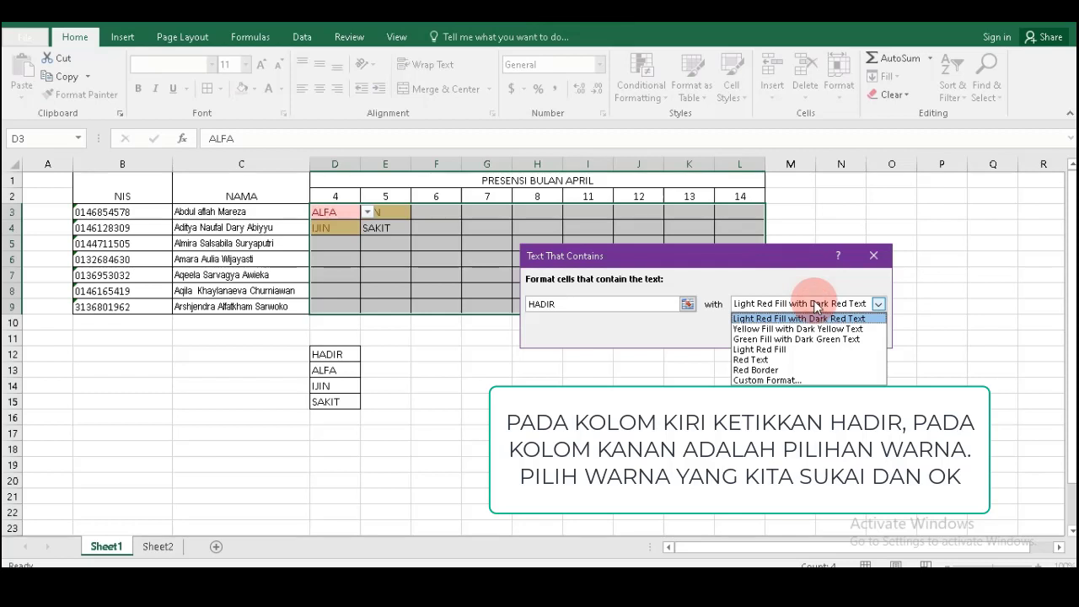
{"action": "left_click", "coordinate": [790, 340]}
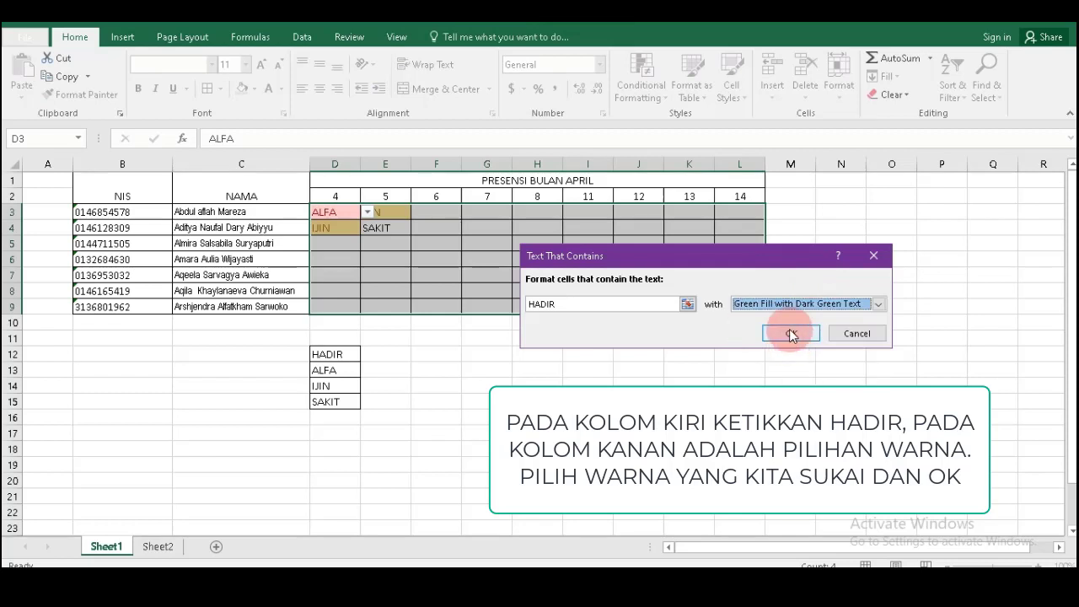
{"action": "left_click", "coordinate": [789, 333]}
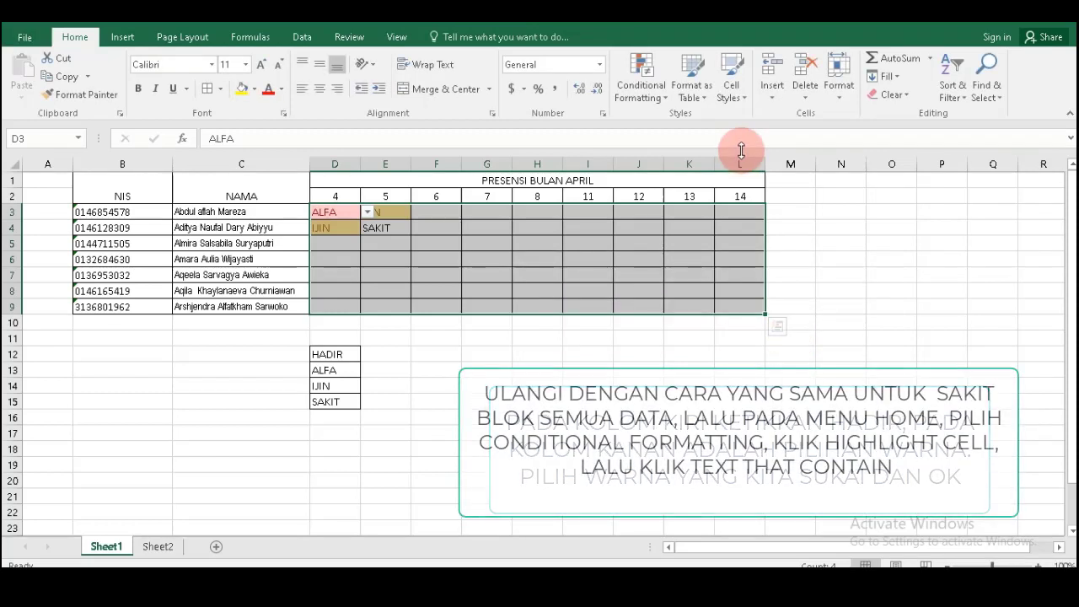
- Add a Text That Contains highlight rule to D3:L9 formatting SAKIT with a light red fill
{"action": "left_click", "coordinate": [653, 112]}
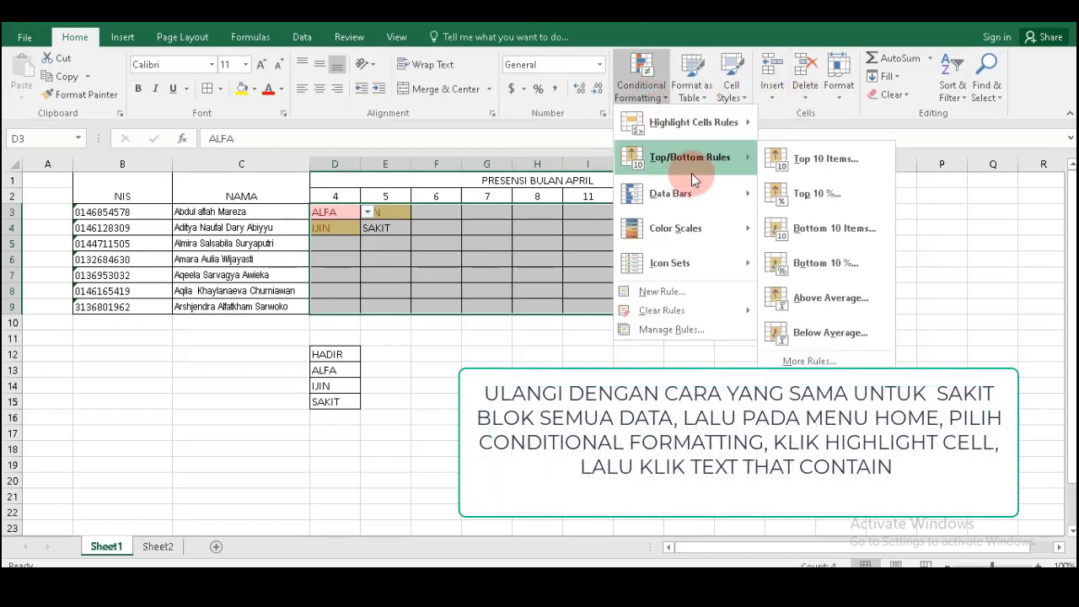
{"action": "mouse_move", "coordinate": [736, 123]}
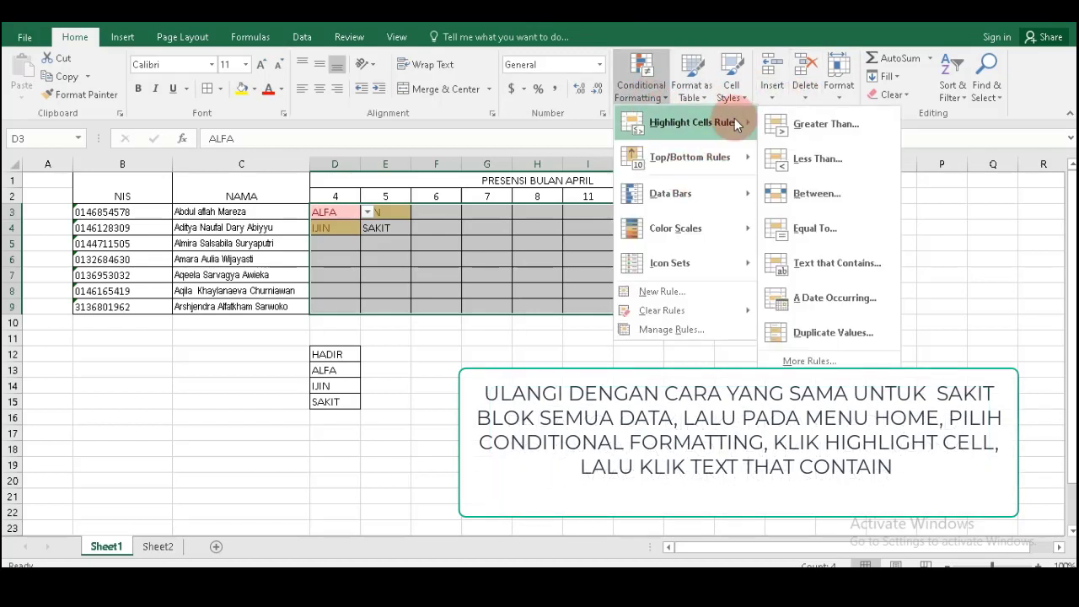
{"action": "left_click", "coordinate": [804, 272]}
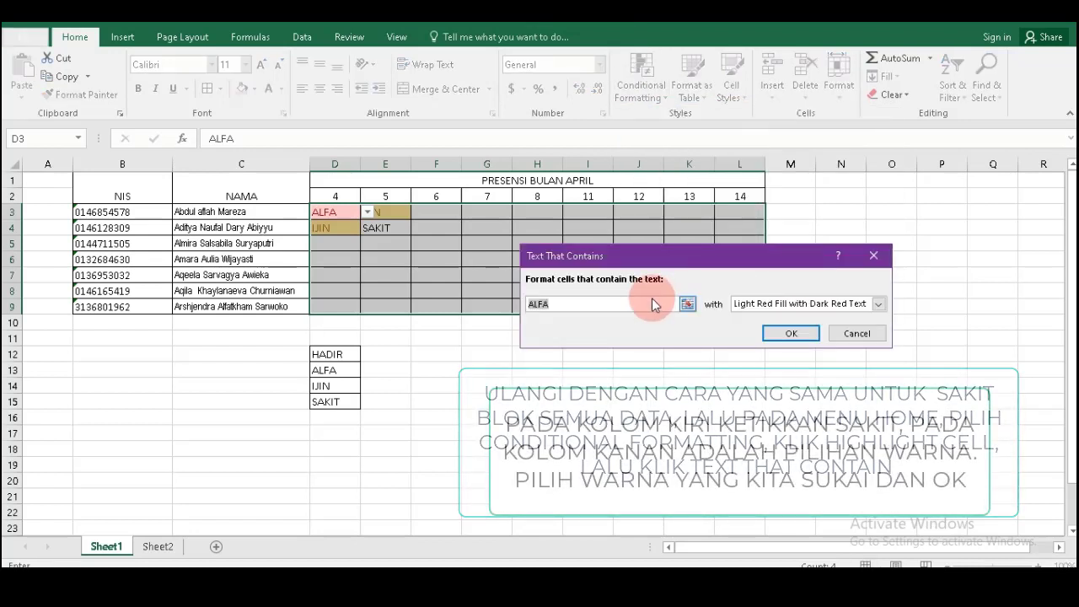
{"action": "key", "text": "BackSpace"}
{"action": "type", "text": "S"}
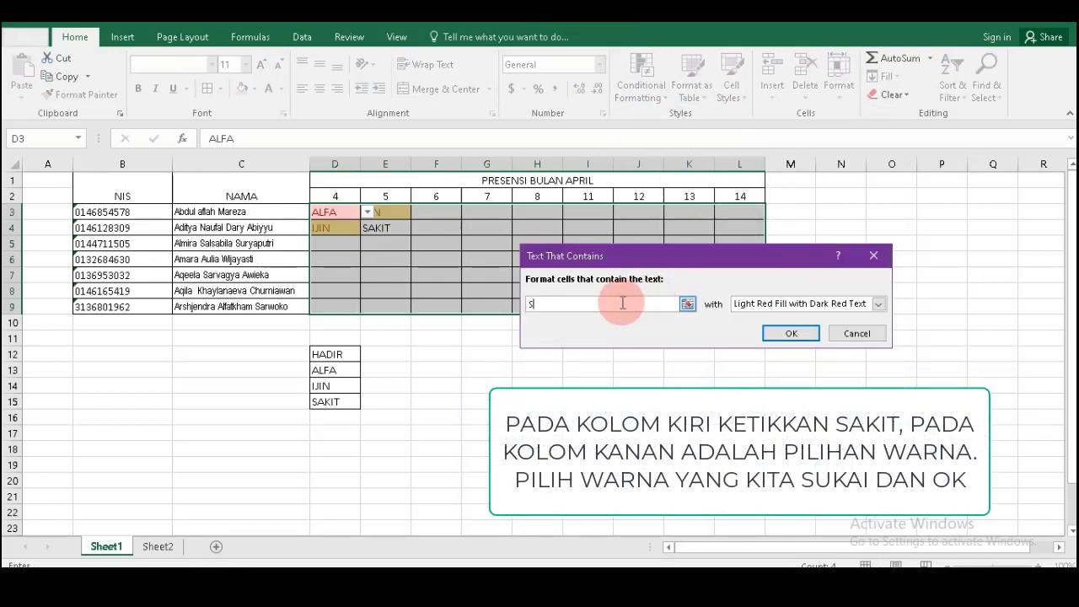
{"action": "type", "text": "AKIT"}
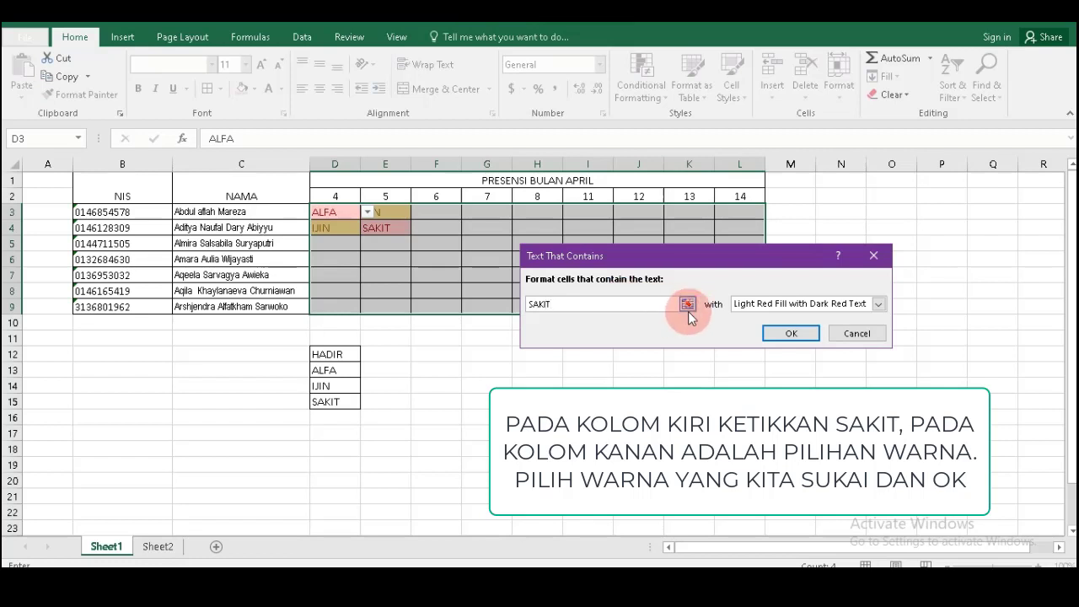
{"action": "left_click", "coordinate": [776, 305]}
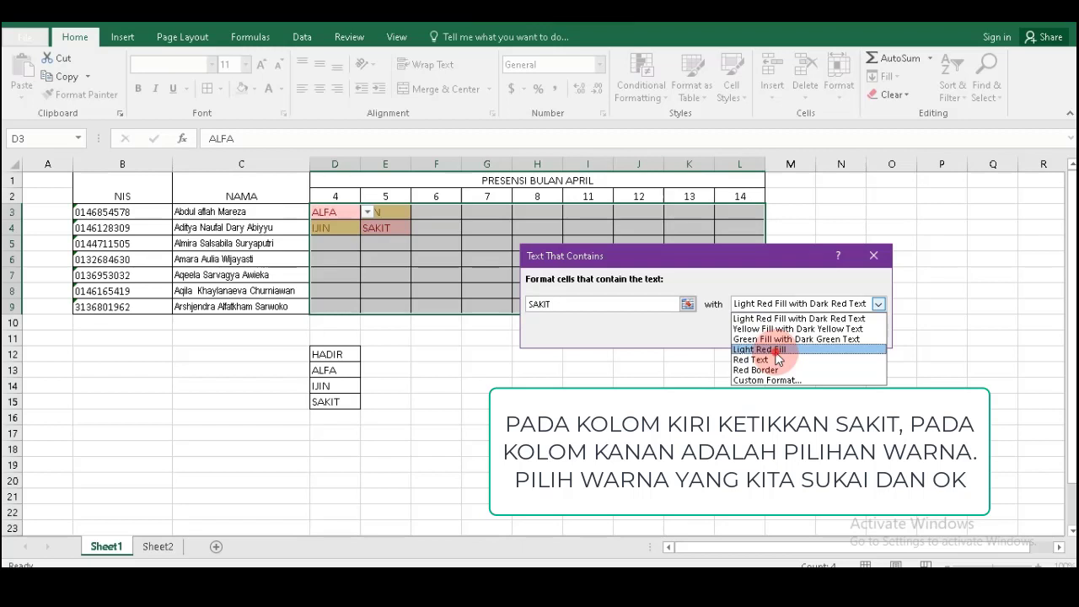
{"action": "left_click", "coordinate": [777, 349]}
{"action": "left_click", "coordinate": [789, 334]}
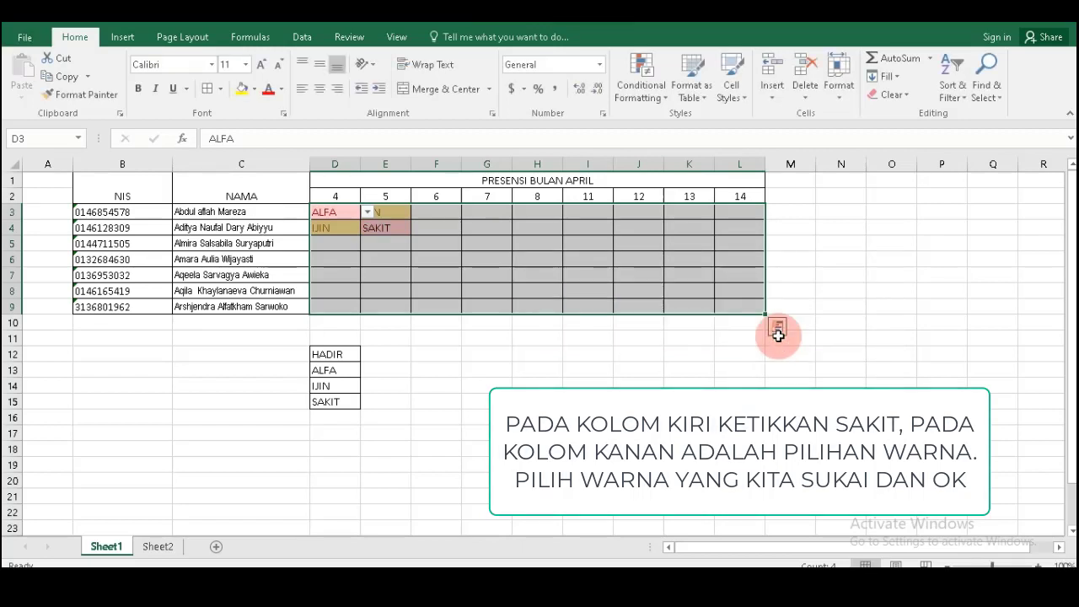
{"action": "left_click", "coordinate": [579, 369]}
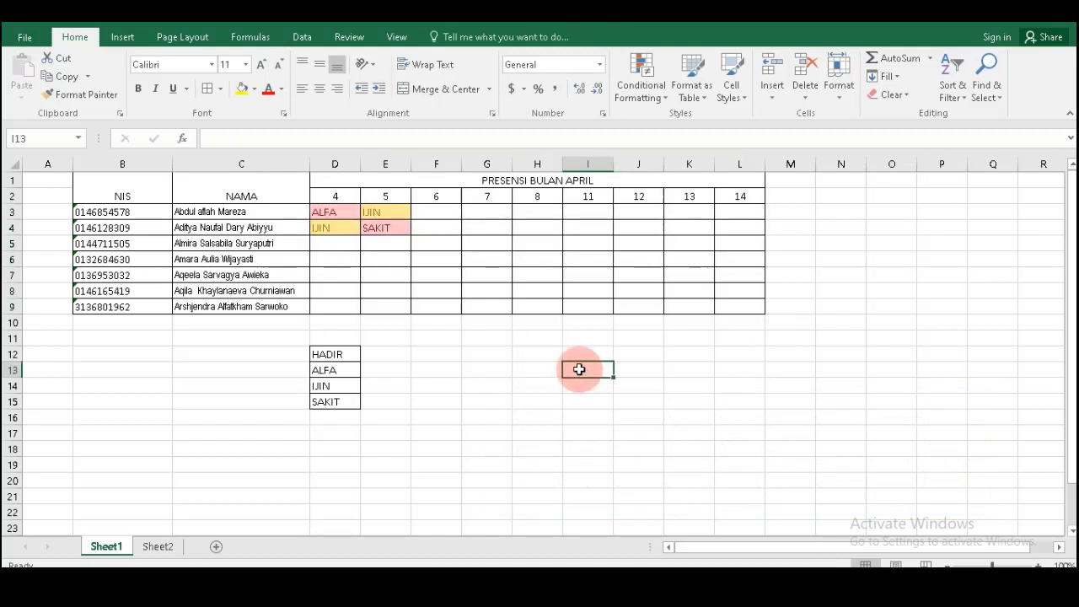
- Choose HADIR in D5 and SAKIT in E5 from the cells' attendance dropdown lists
{"action": "left_click", "coordinate": [358, 248]}
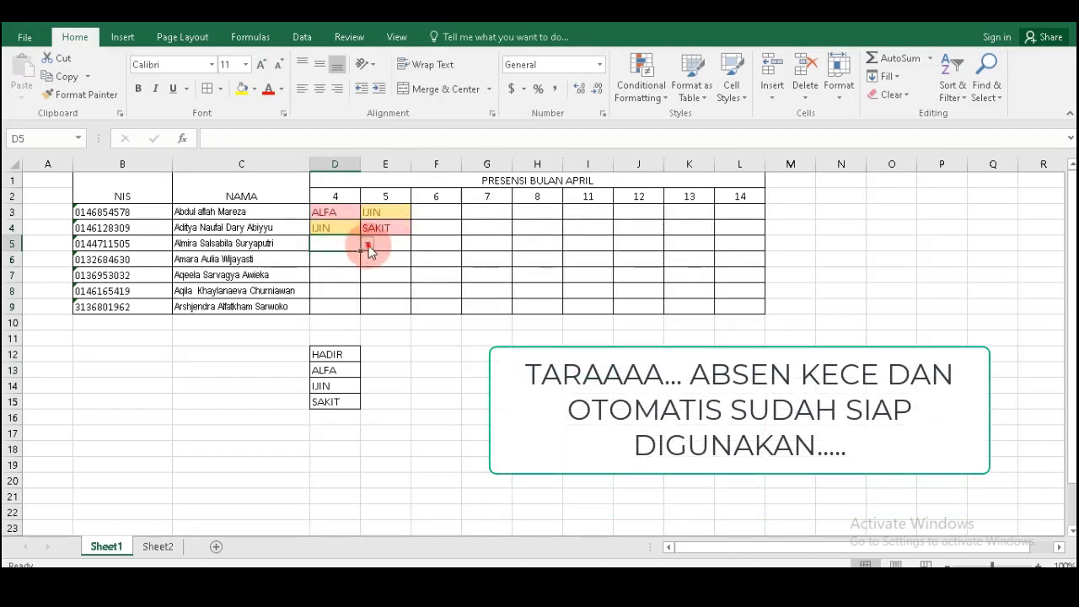
{"action": "left_click", "coordinate": [367, 244]}
{"action": "left_click", "coordinate": [358, 253]}
{"action": "left_click", "coordinate": [394, 244]}
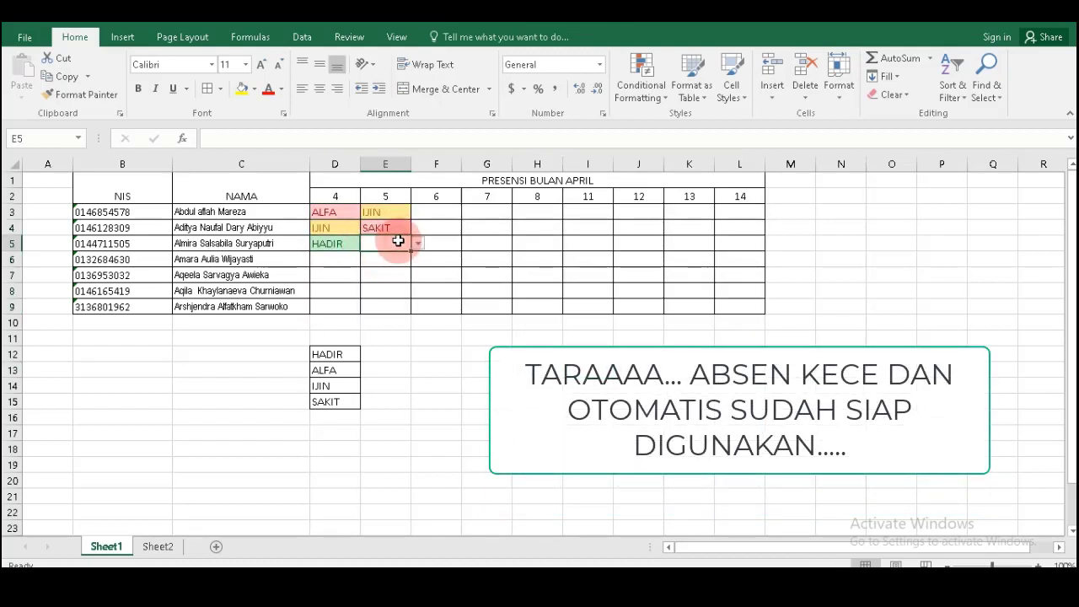
{"action": "left_click", "coordinate": [418, 244]}
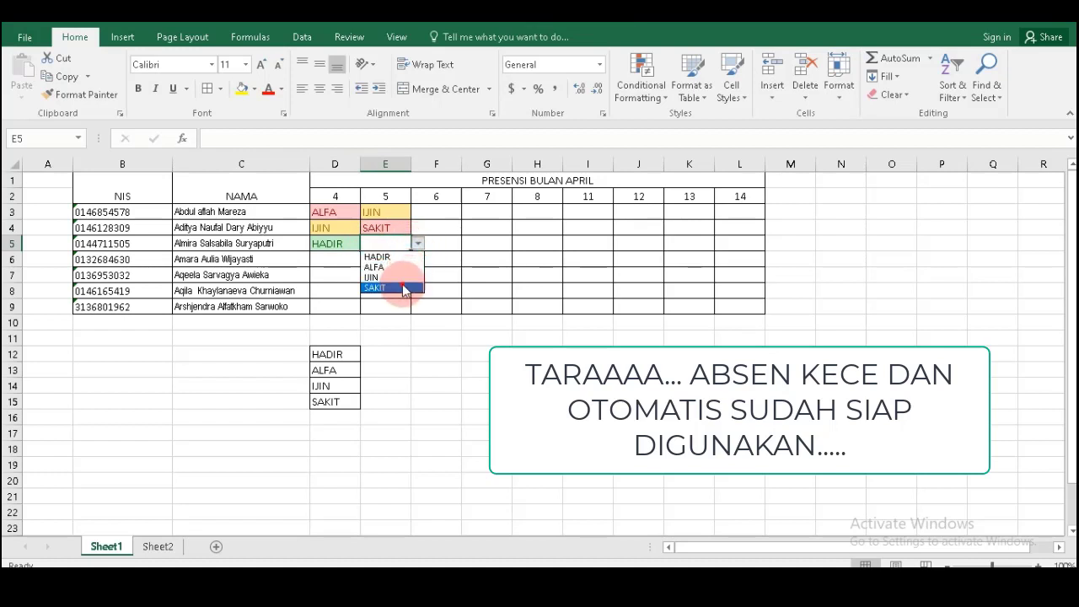
{"action": "left_click", "coordinate": [402, 288]}
- Choose ALFA in F3 and IJIN in F4 from the cells' attendance dropdown lists
{"action": "left_click", "coordinate": [426, 212]}
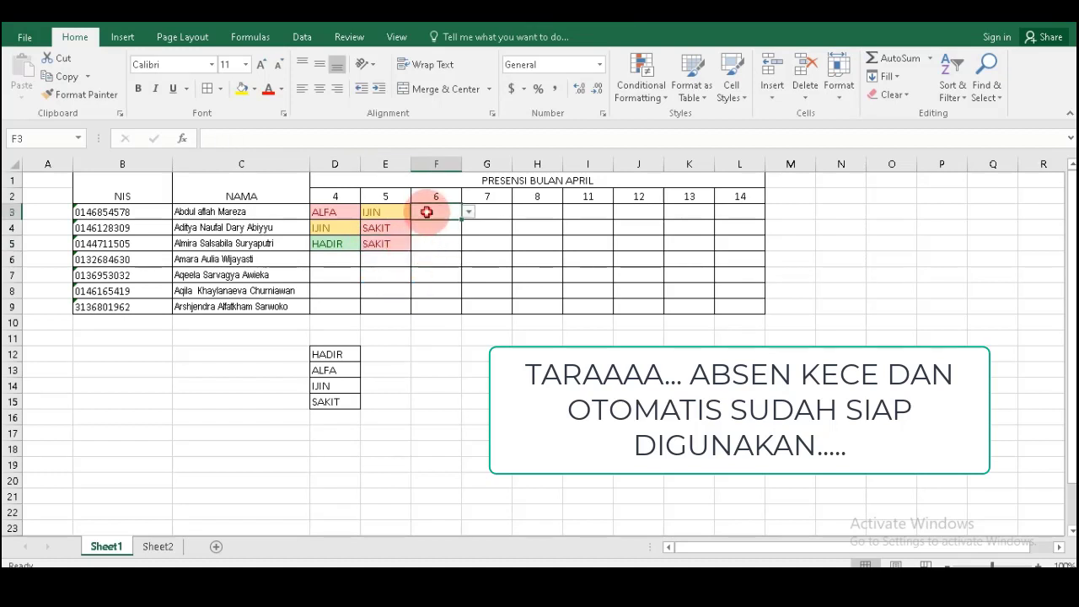
{"action": "left_click", "coordinate": [468, 213]}
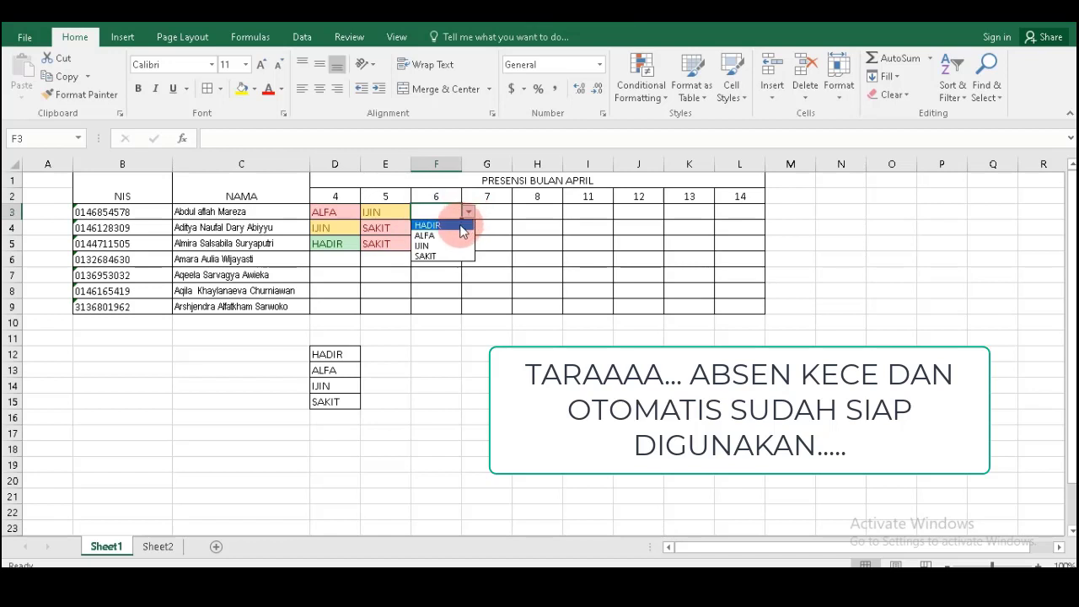
{"action": "left_click", "coordinate": [456, 236]}
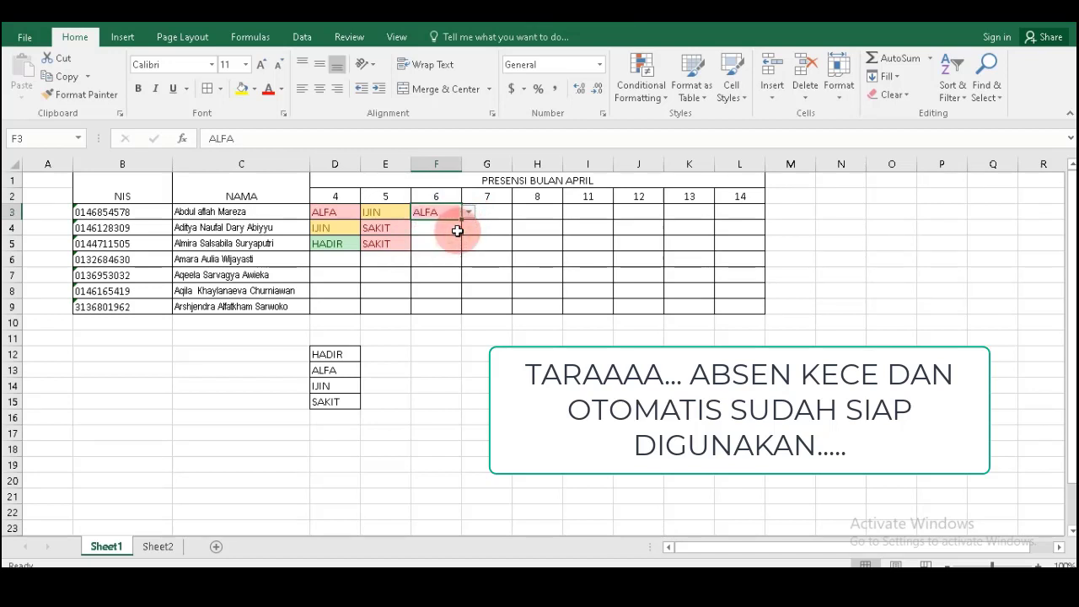
{"action": "left_click", "coordinate": [448, 229]}
{"action": "left_click", "coordinate": [469, 228]}
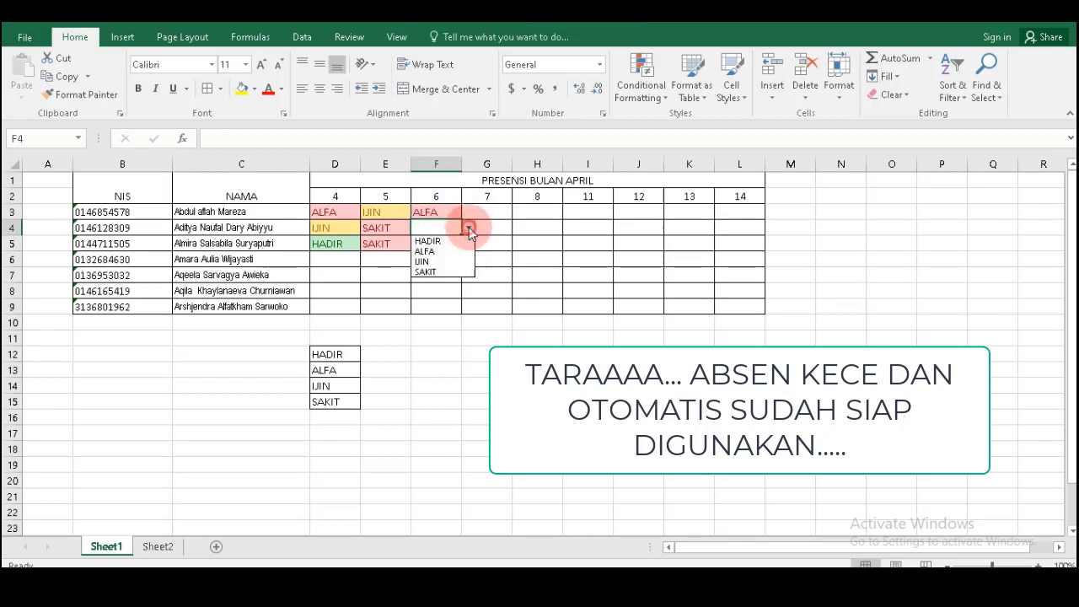
{"action": "left_click", "coordinate": [452, 260]}
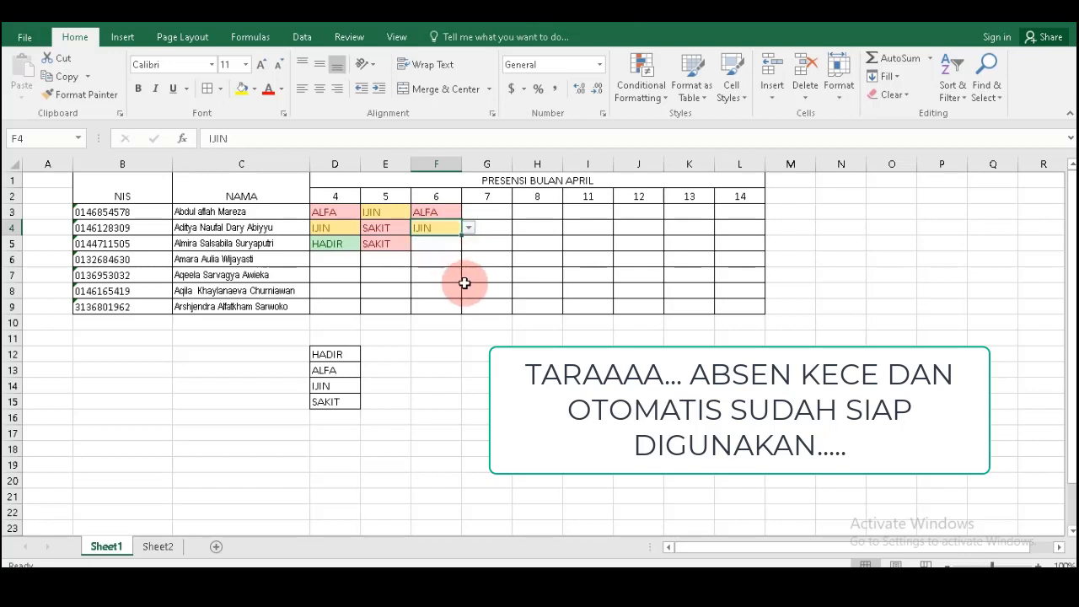
- Choose HADIR in F5 from the cell's attendance dropdown list
{"action": "left_click", "coordinate": [454, 253]}
{"action": "left_click", "coordinate": [455, 247]}
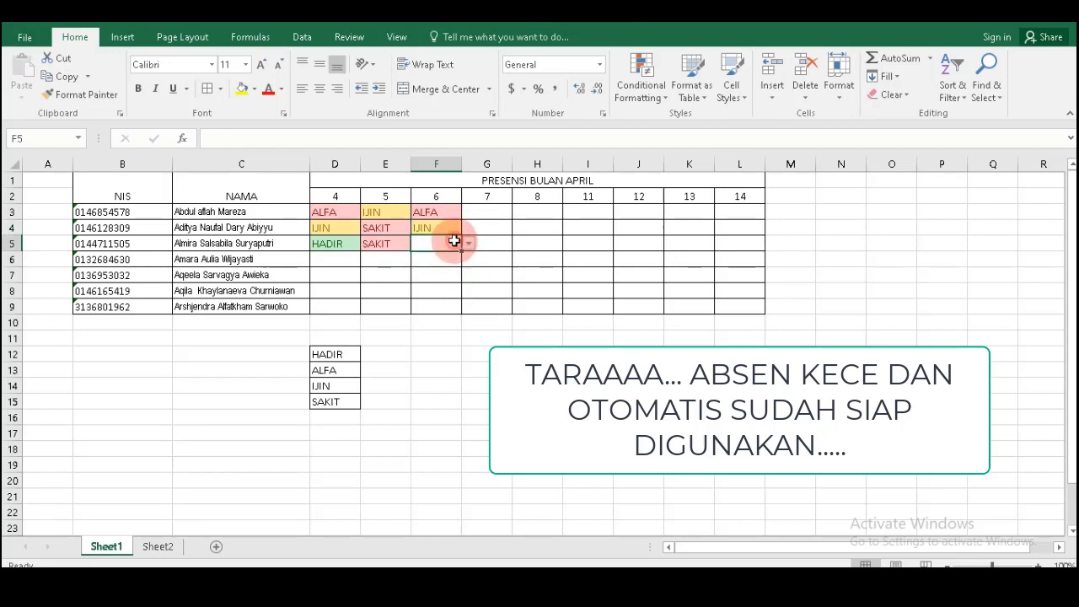
{"action": "left_click", "coordinate": [469, 243]}
{"action": "left_click", "coordinate": [460, 258]}
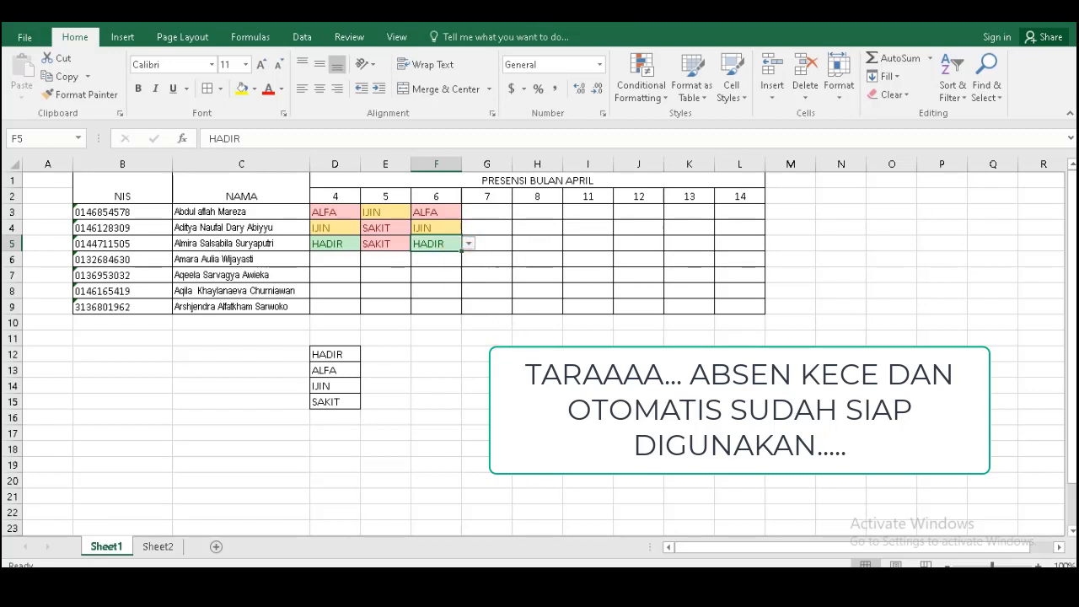
{"action": "left_click", "coordinate": [537, 448]}
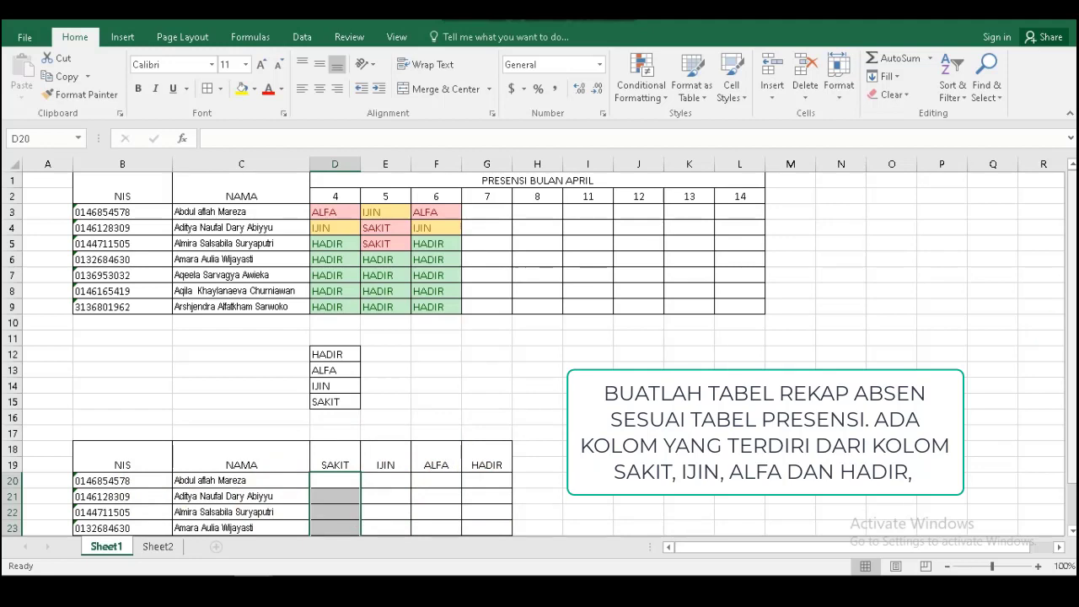
- Enter =COUNTIF(D3:L3,$D$15) in D20 to count the first student's SAKIT days in the recap table
{"action": "scroll", "coordinate": [539, 354], "scroll_direction": "down", "scroll_amount": 1}
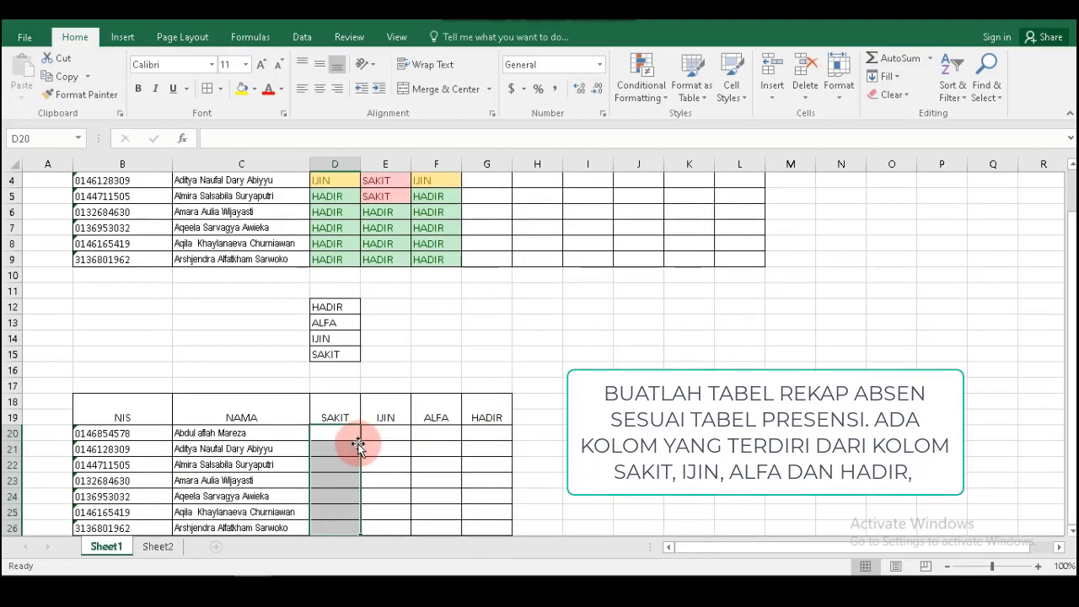
{"action": "left_click", "coordinate": [337, 435]}
{"action": "type", "text": "="}
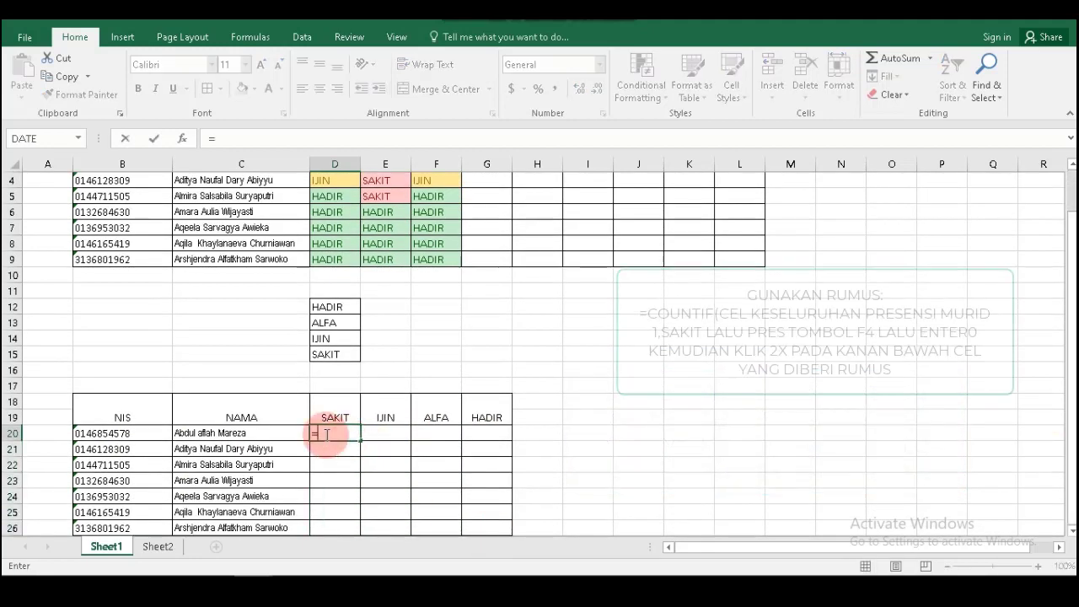
{"action": "type", "text": "COUNT"}
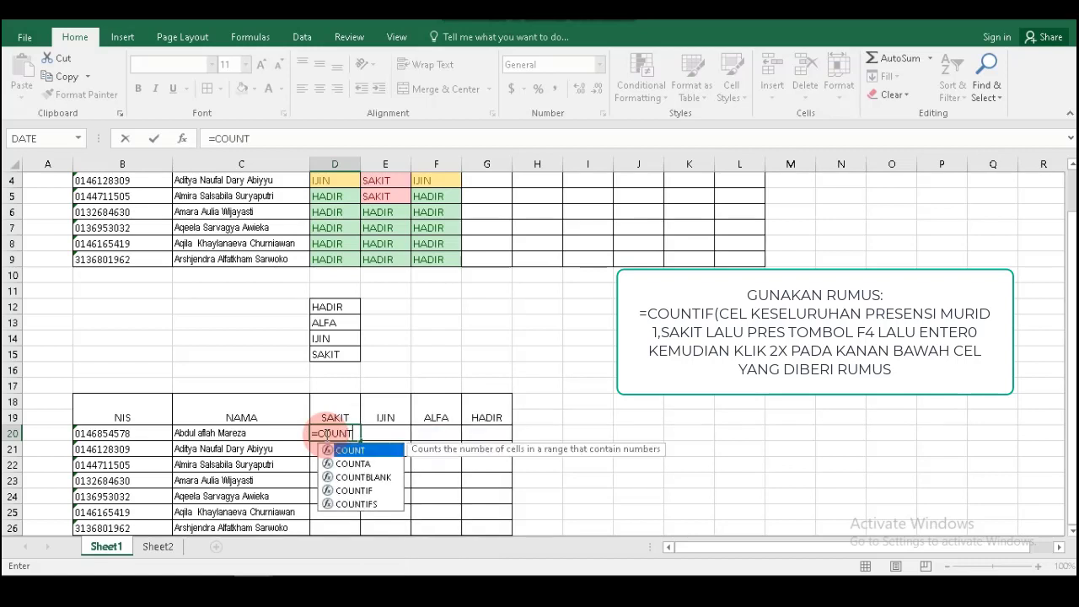
{"action": "type", "text": "IF"}
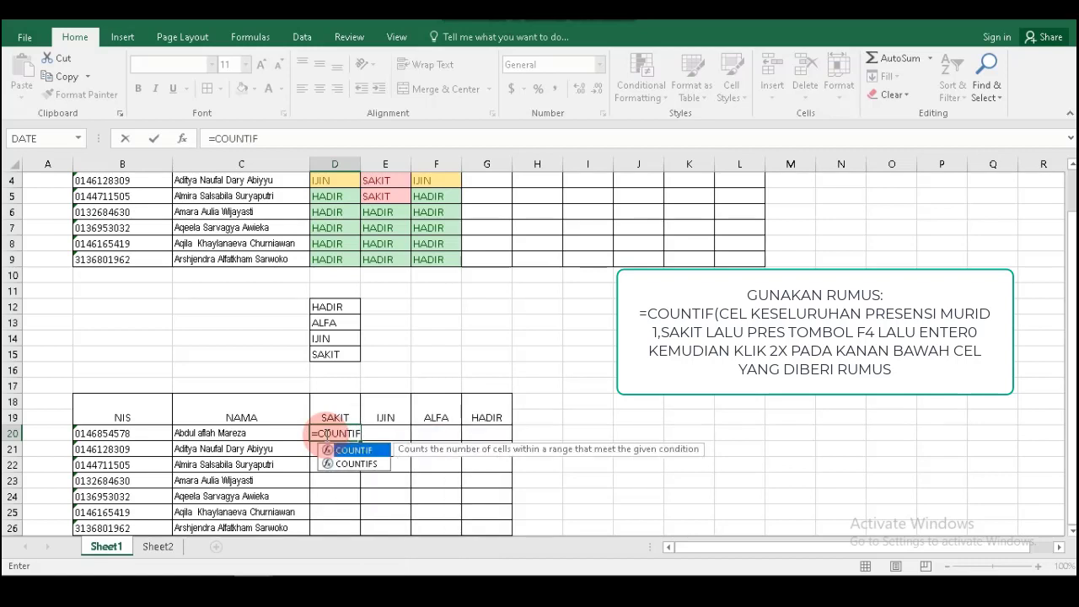
{"action": "type", "text": "("}
{"action": "left_click_drag", "start_coordinate": [1072, 330], "coordinate": [1072, 258]}
{"action": "left_click", "coordinate": [324, 211]}
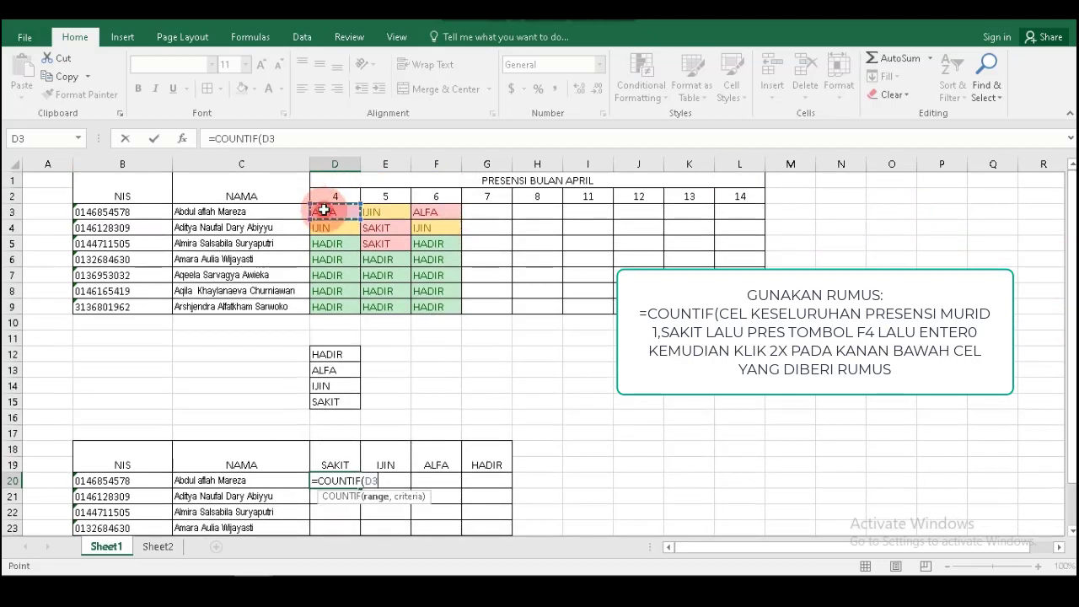
{"action": "left_click_drag", "start_coordinate": [324, 211], "coordinate": [729, 212]}
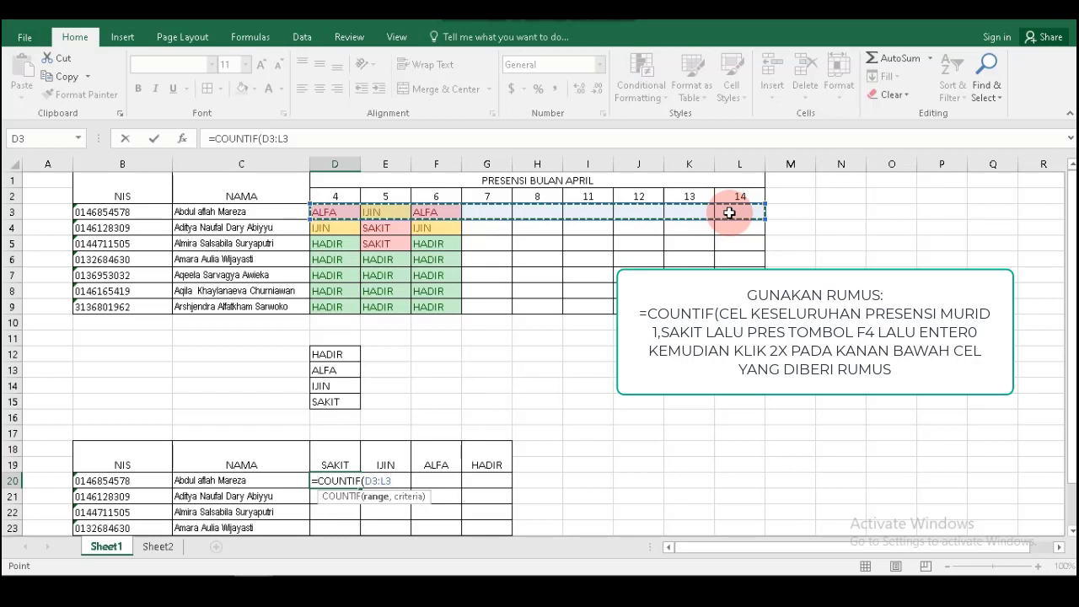
{"action": "type", "text": ","}
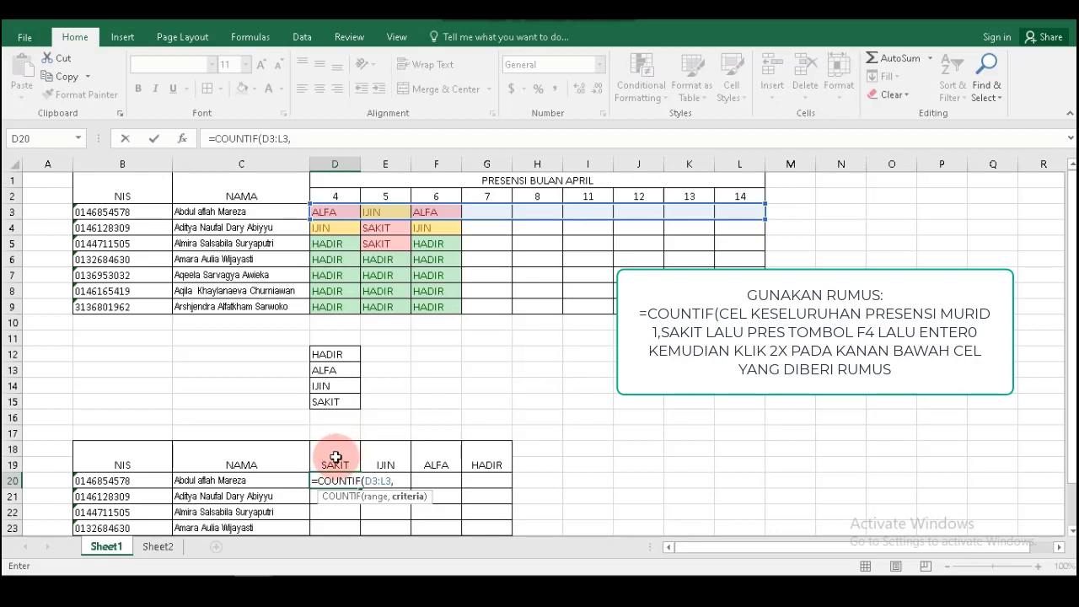
{"action": "left_click", "coordinate": [335, 403]}
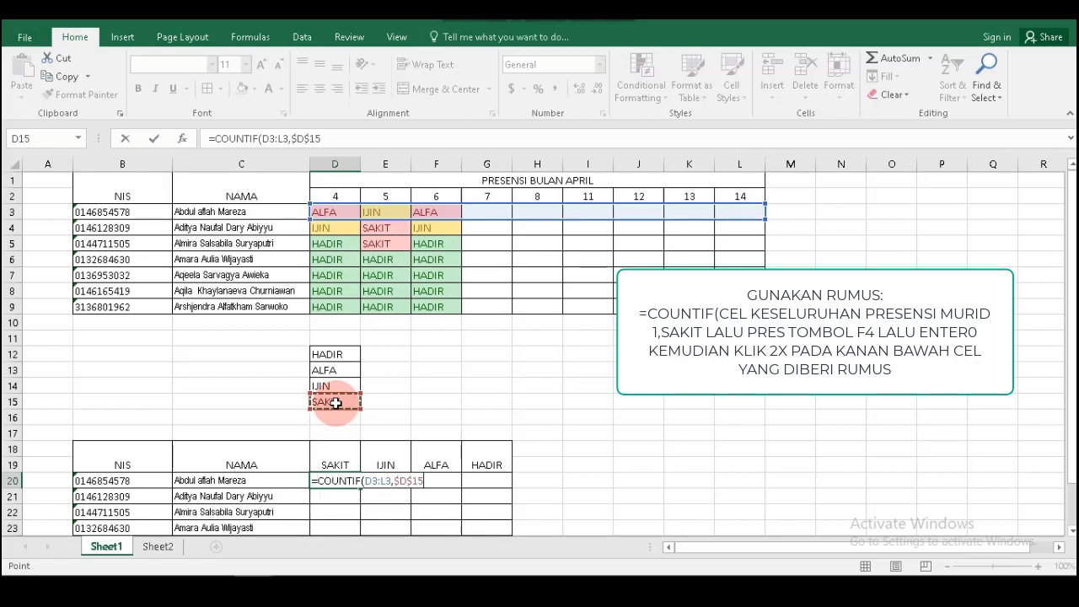
{"action": "key", "text": "Return"}
- Fill the COUNTIF formula in D20 down the SAKIT column of the recap table to D26
{"action": "left_click", "coordinate": [355, 480]}
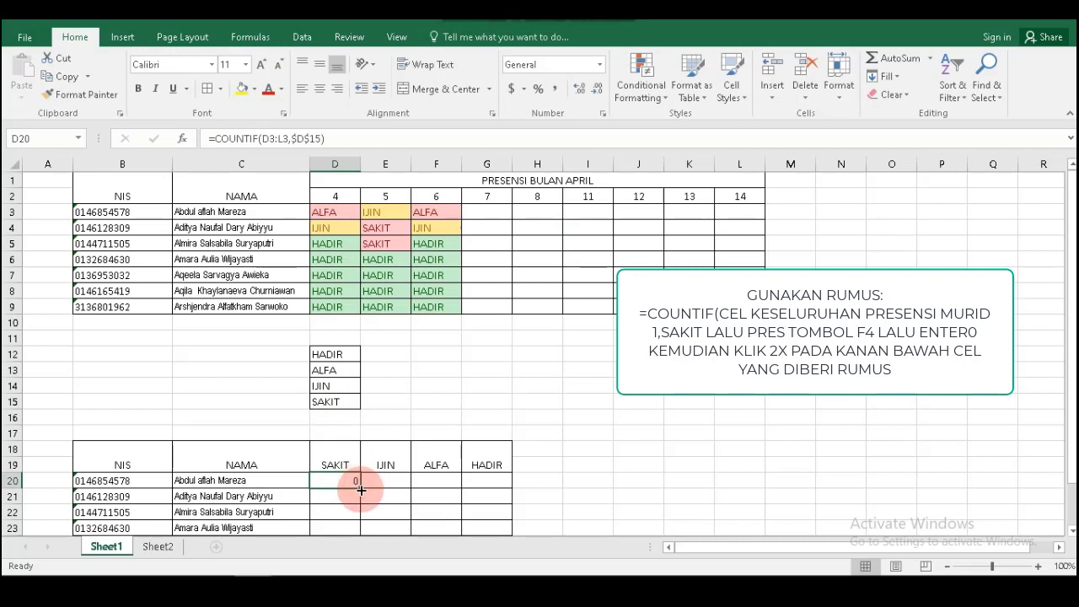
{"action": "double_click", "coordinate": [359, 487]}
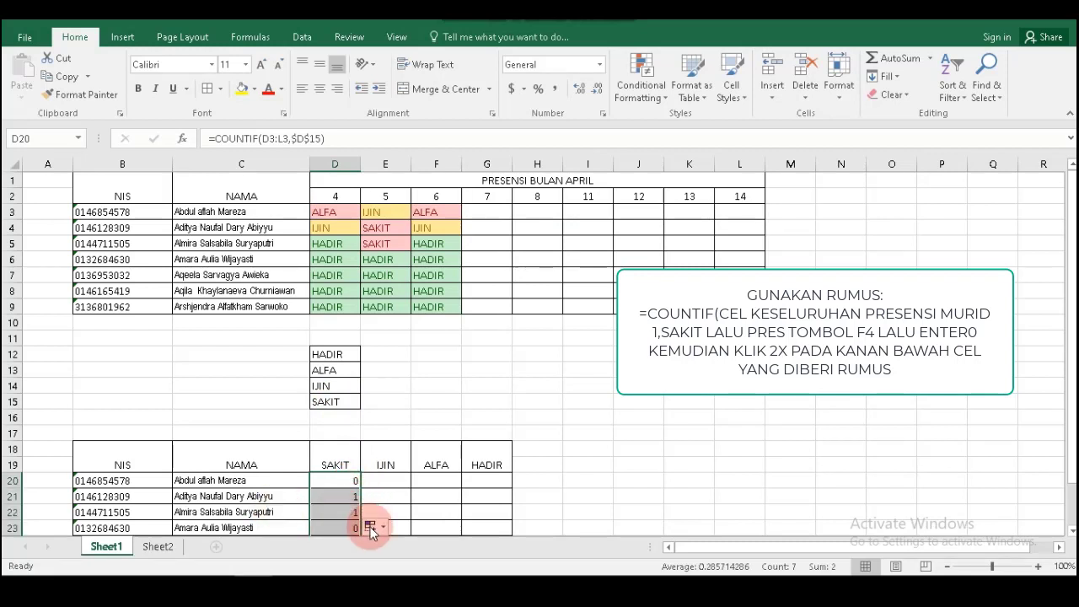
{"action": "left_click_drag", "start_coordinate": [1071, 396], "coordinate": [1067, 472]}
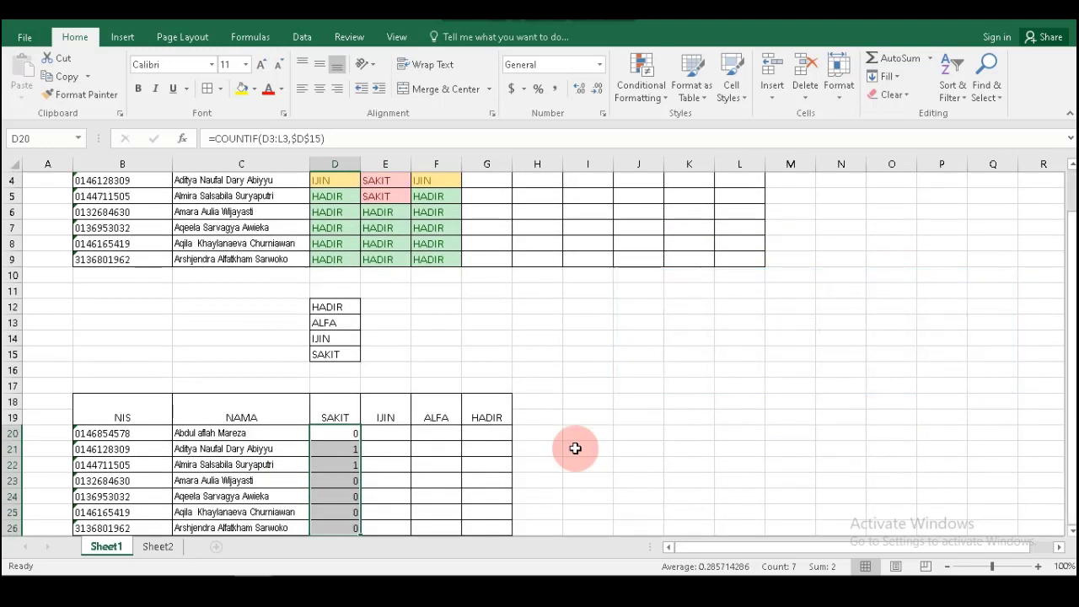
- Enter =COUNTIF(D3:L3,$D$14) in E20 to count the first student's IJIN days in the recap table
{"action": "left_click", "coordinate": [389, 433]}
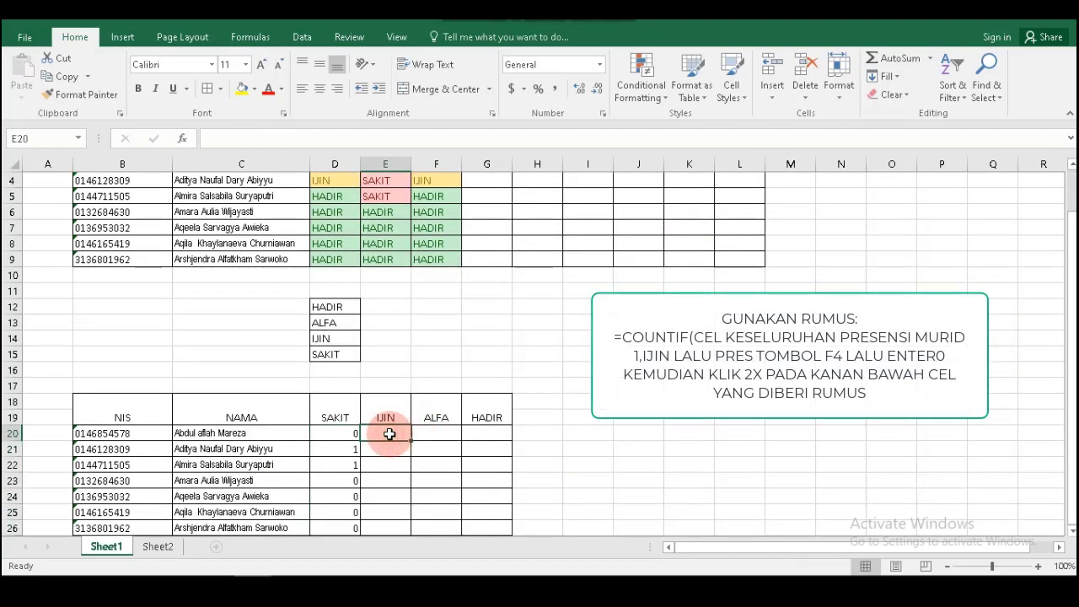
{"action": "type", "text": "=C"}
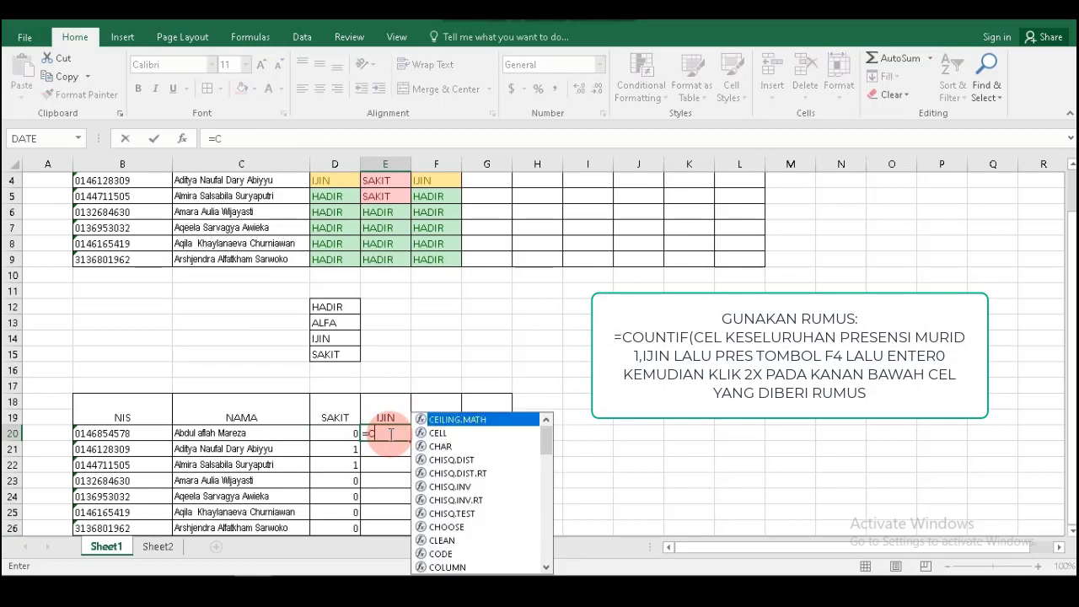
{"action": "type", "text": "OUNTIF"}
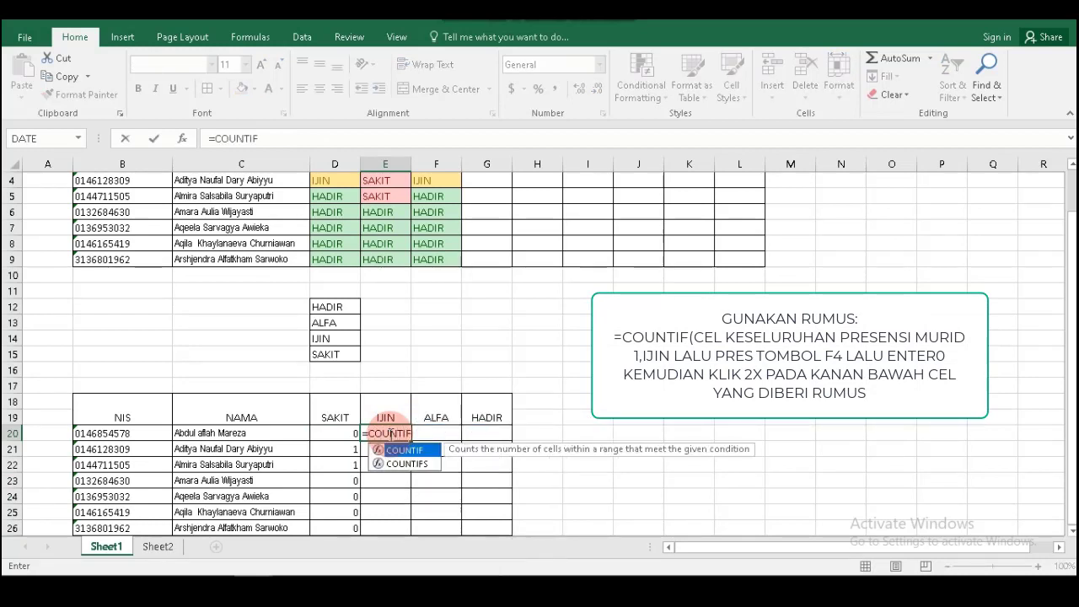
{"action": "type", "text": "("}
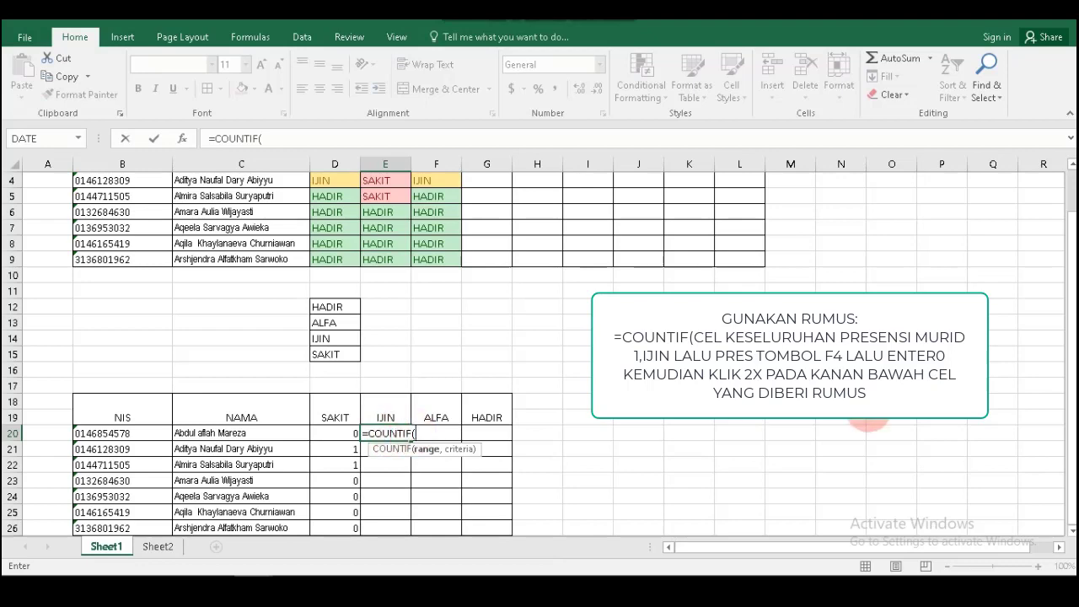
{"action": "left_click_drag", "start_coordinate": [1072, 375], "coordinate": [1071, 362]}
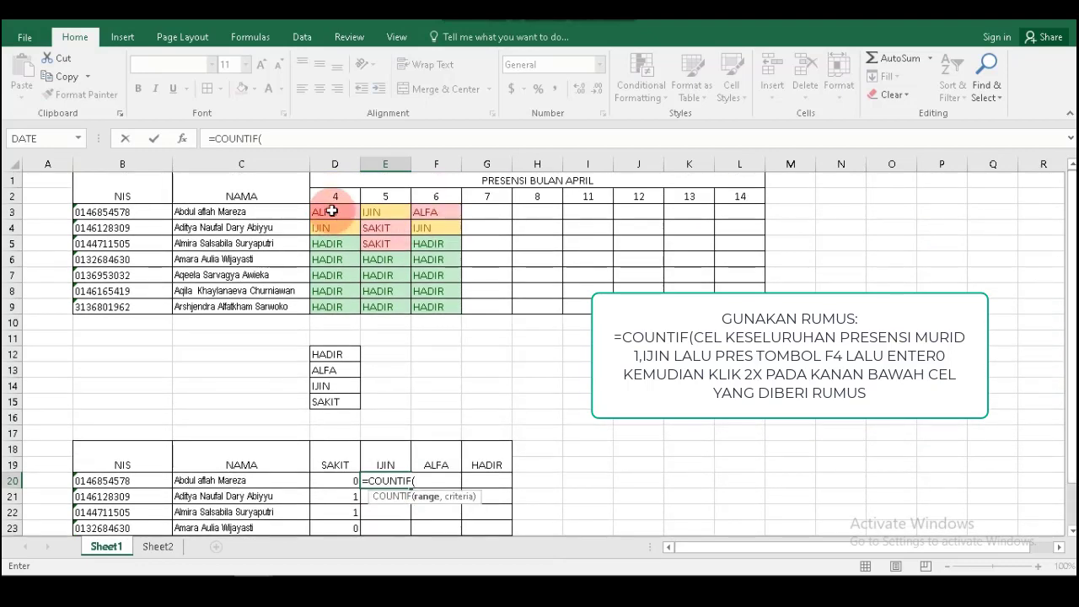
{"action": "left_click_drag", "start_coordinate": [334, 212], "coordinate": [745, 220]}
{"action": "type", "text": ","}
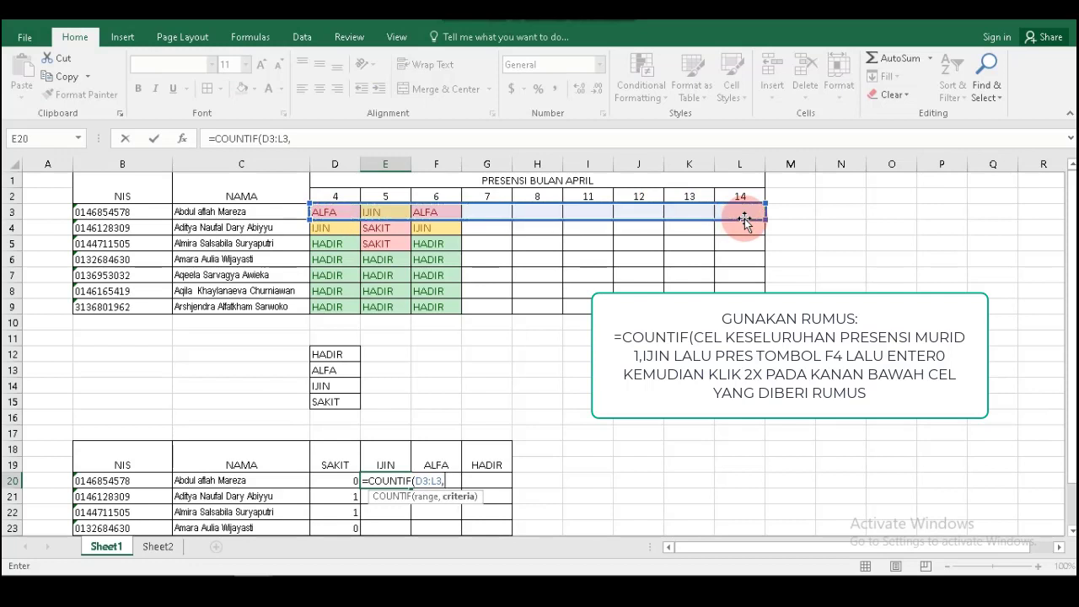
{"action": "left_click", "coordinate": [343, 386]}
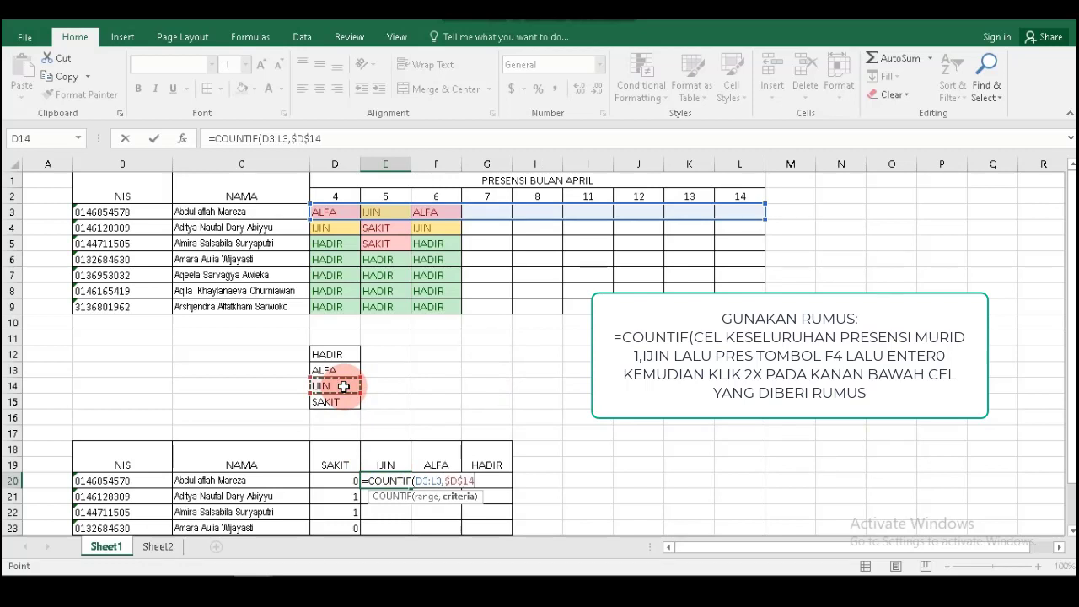
{"action": "key", "text": "Return"}
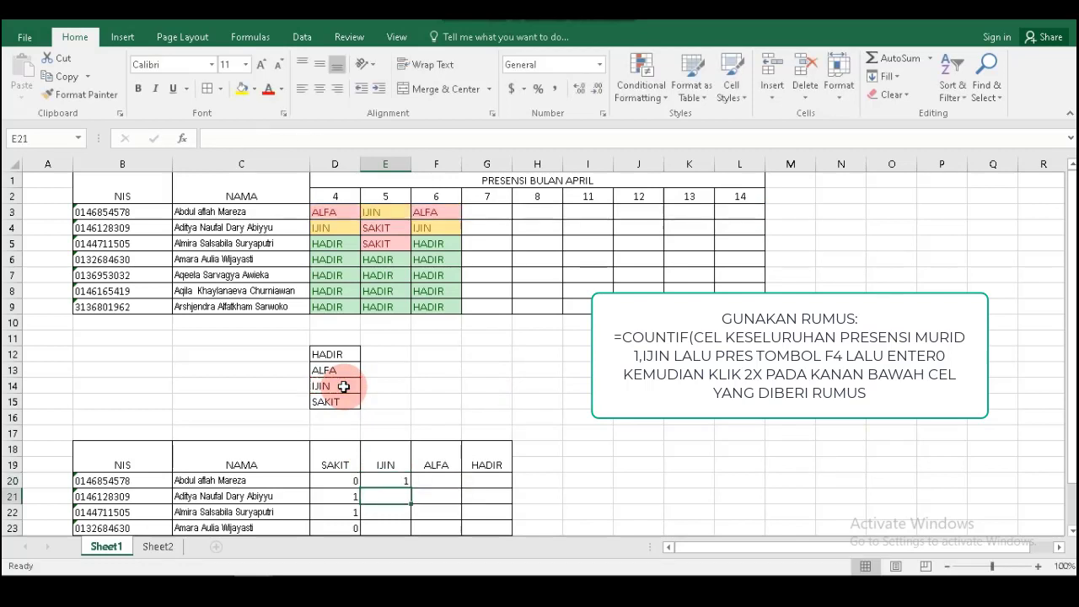
- Fill the COUNTIF formula in E20 down the IJIN column of the recap table to E26
{"action": "left_click", "coordinate": [406, 481]}
{"action": "double_click", "coordinate": [410, 488]}
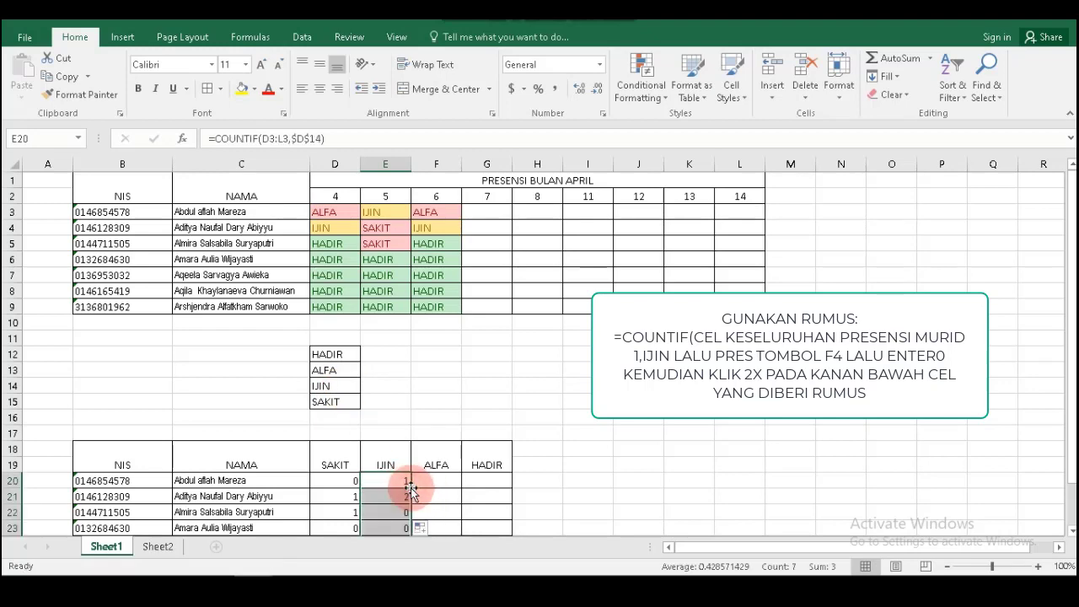
{"action": "left_click_drag", "start_coordinate": [1071, 455], "coordinate": [1067, 425]}
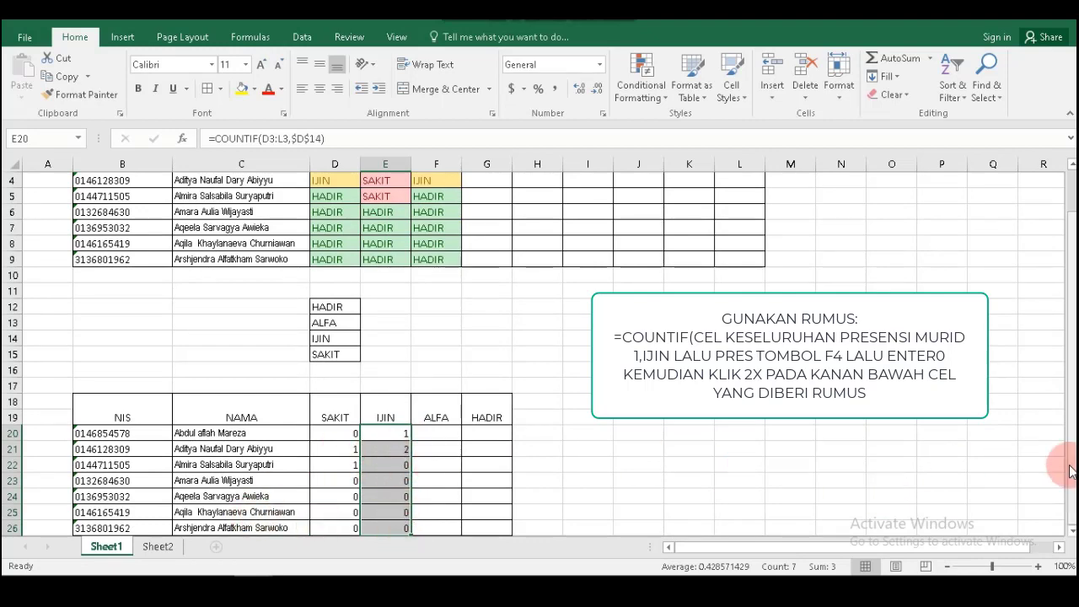
- Enter =COUNTIF(D3:L3,$D$13) in F20 to count the first student's ALFA days in the recap table
{"action": "left_click_drag", "start_coordinate": [1069, 459], "coordinate": [1067, 422]}
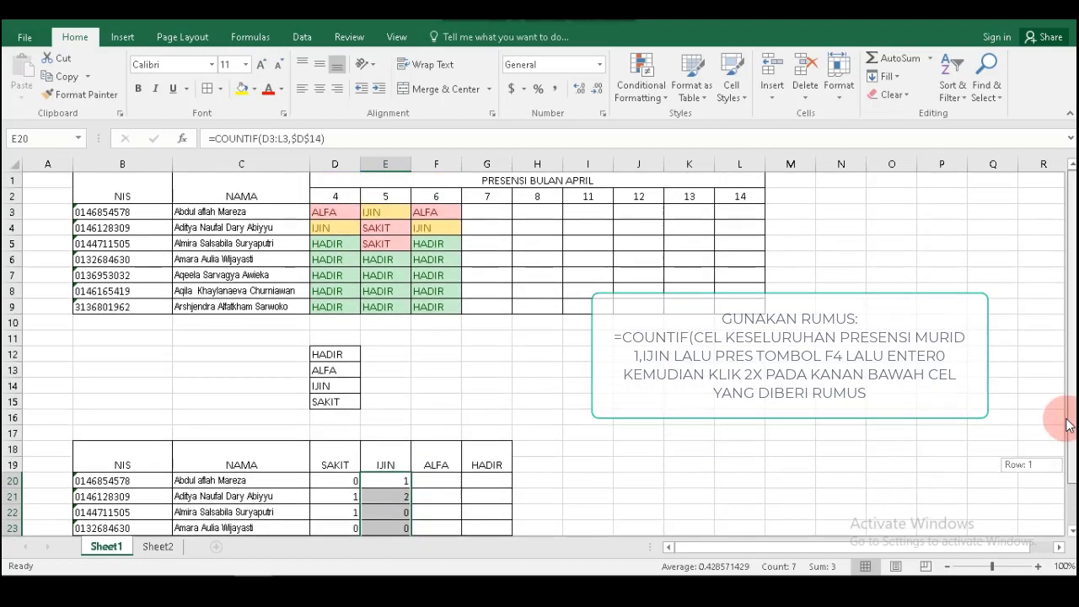
{"action": "left_click", "coordinate": [438, 480]}
{"action": "type", "text": "="}
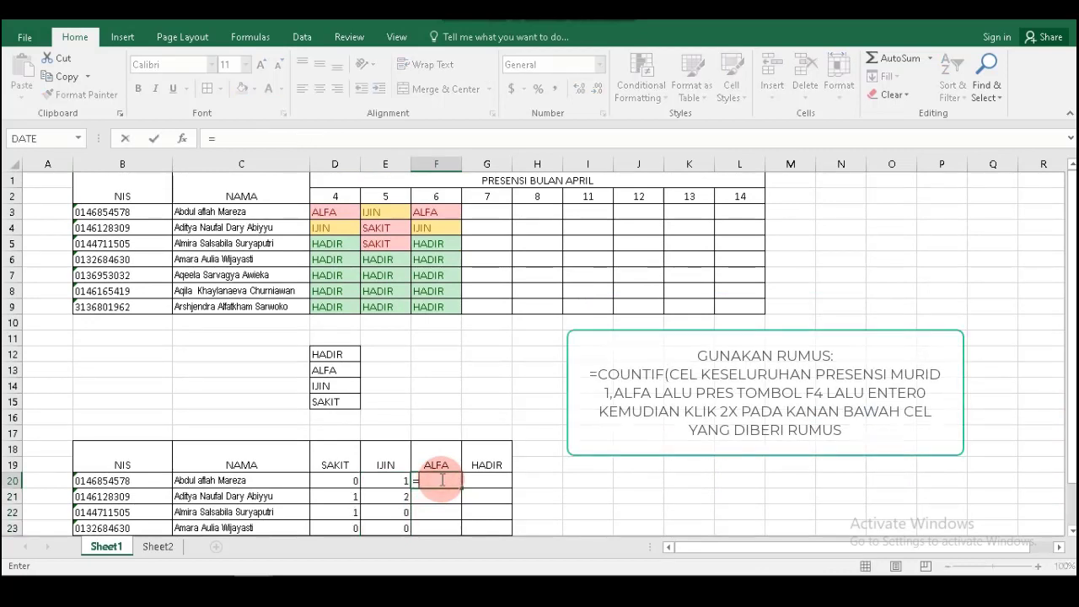
{"action": "type", "text": "COUNTIF"}
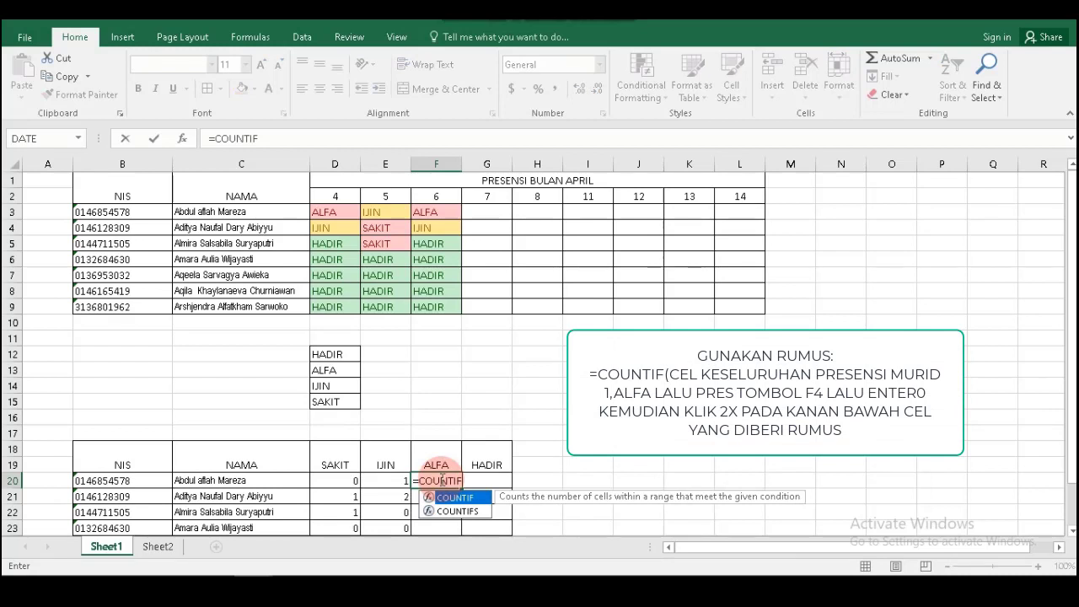
{"action": "type", "text": "("}
{"action": "left_click", "coordinate": [334, 215]}
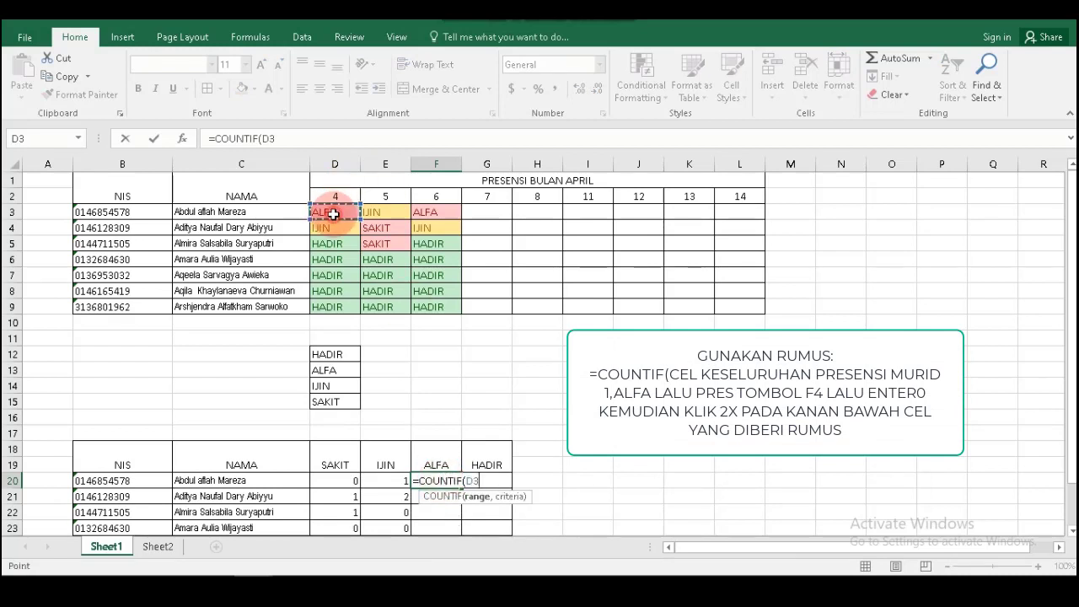
{"action": "left_click_drag", "start_coordinate": [334, 215], "coordinate": [733, 217]}
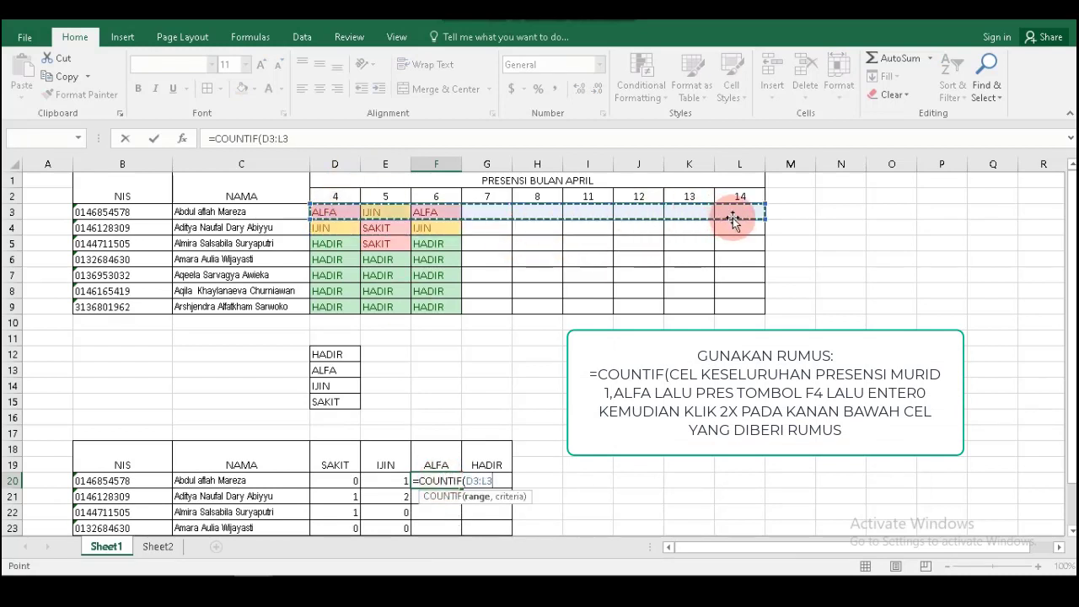
{"action": "type", "text": ","}
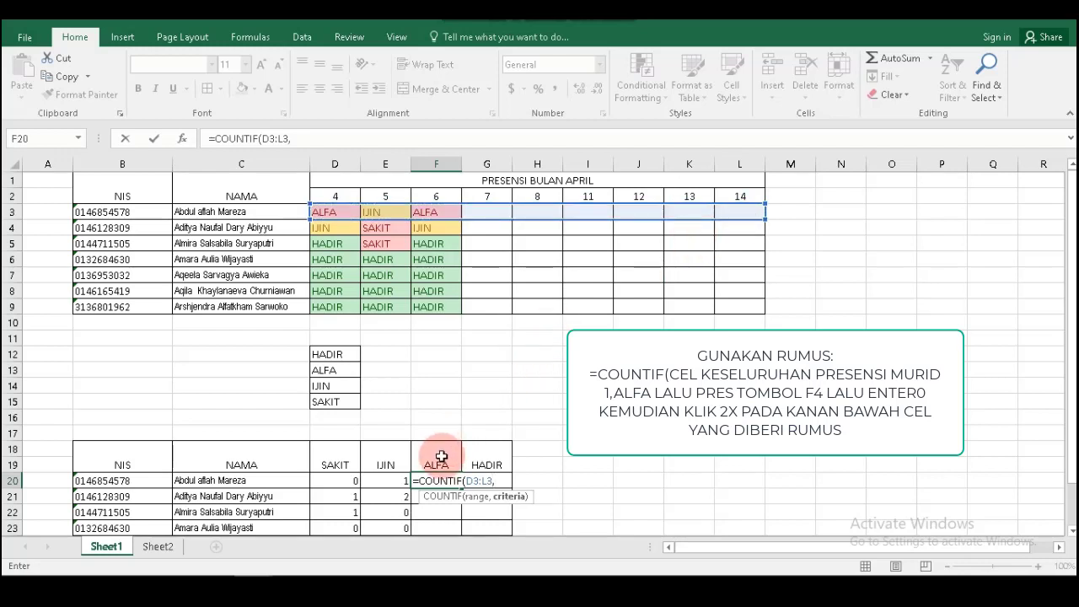
{"action": "left_click", "coordinate": [337, 371]}
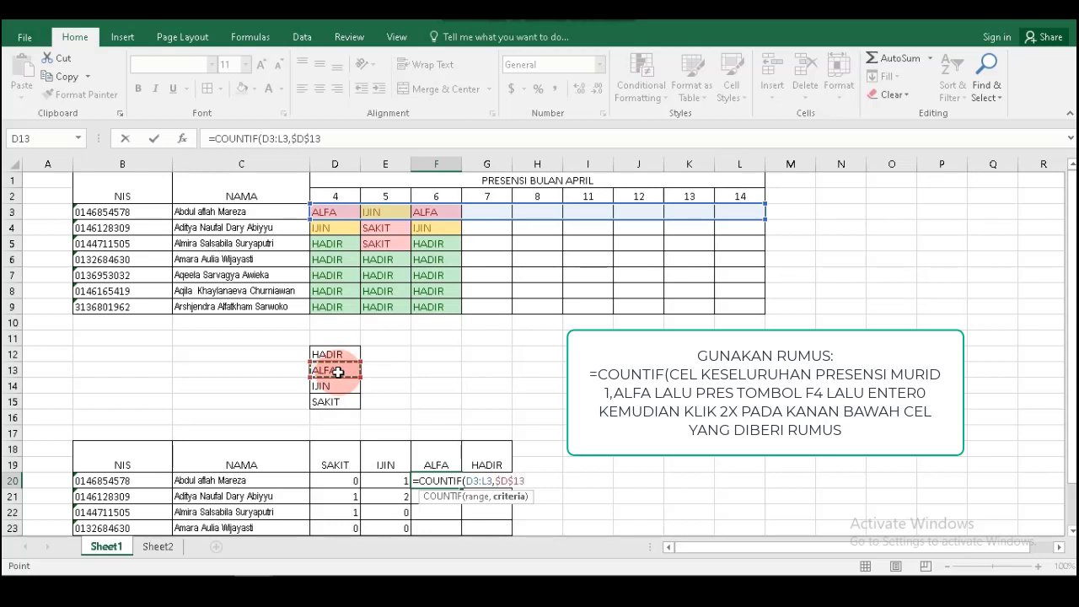
{"action": "key", "text": "Return"}
- Fill the COUNTIF formula in F20 down the ALFA column of the recap table to F26
{"action": "left_click", "coordinate": [442, 476]}
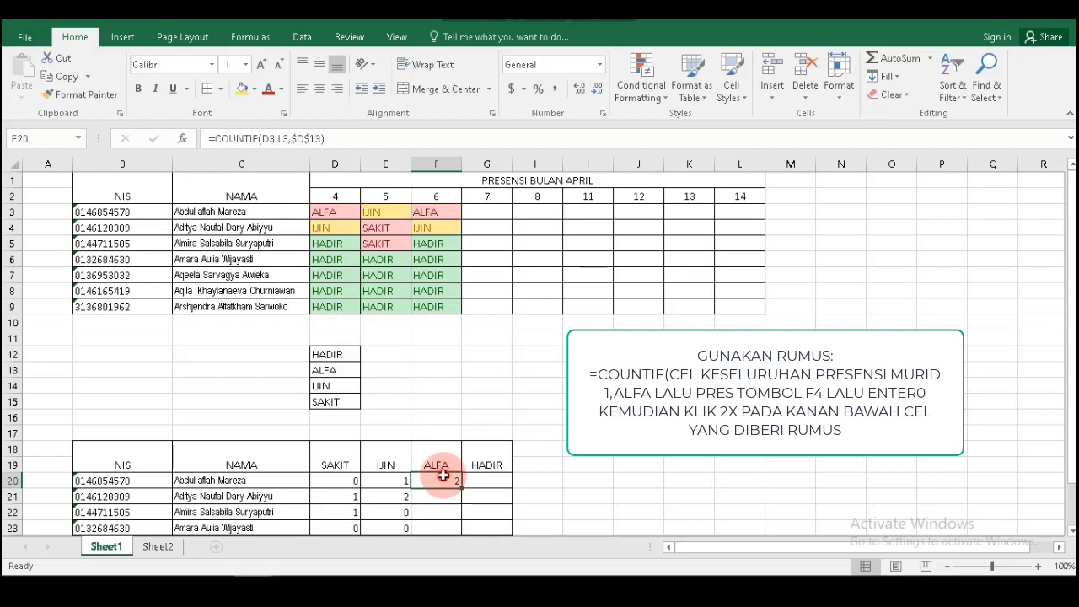
{"action": "double_click", "coordinate": [461, 487]}
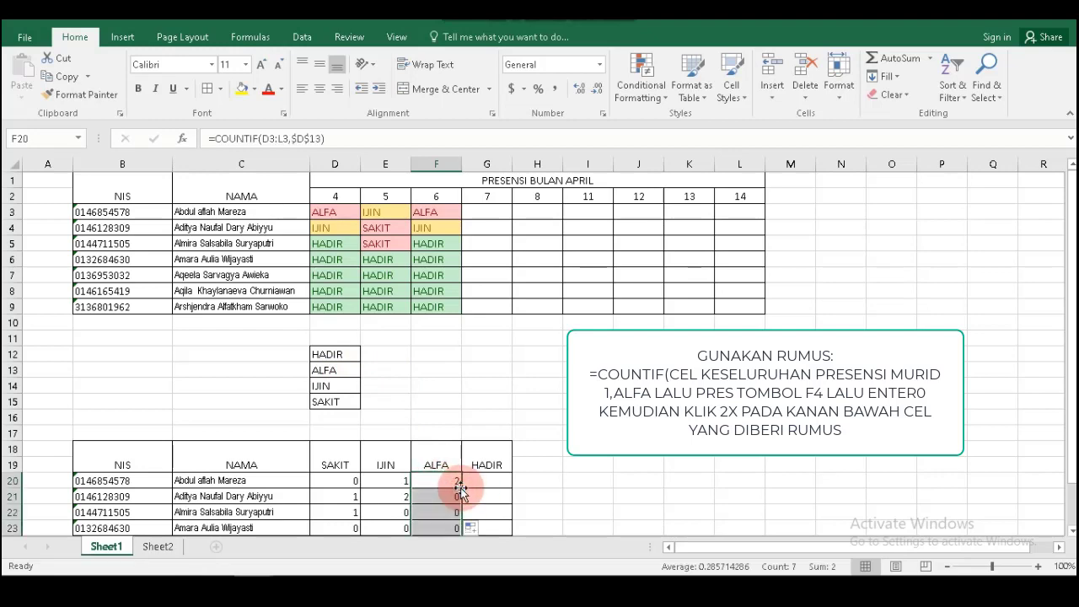
{"action": "mouse_move", "coordinate": [1073, 359]}
{"action": "left_mouse_down"}
{"action": "mouse_move", "coordinate": [1068, 433]}
{"action": "mouse_move", "coordinate": [1067, 349]}
{"action": "left_mouse_up"}
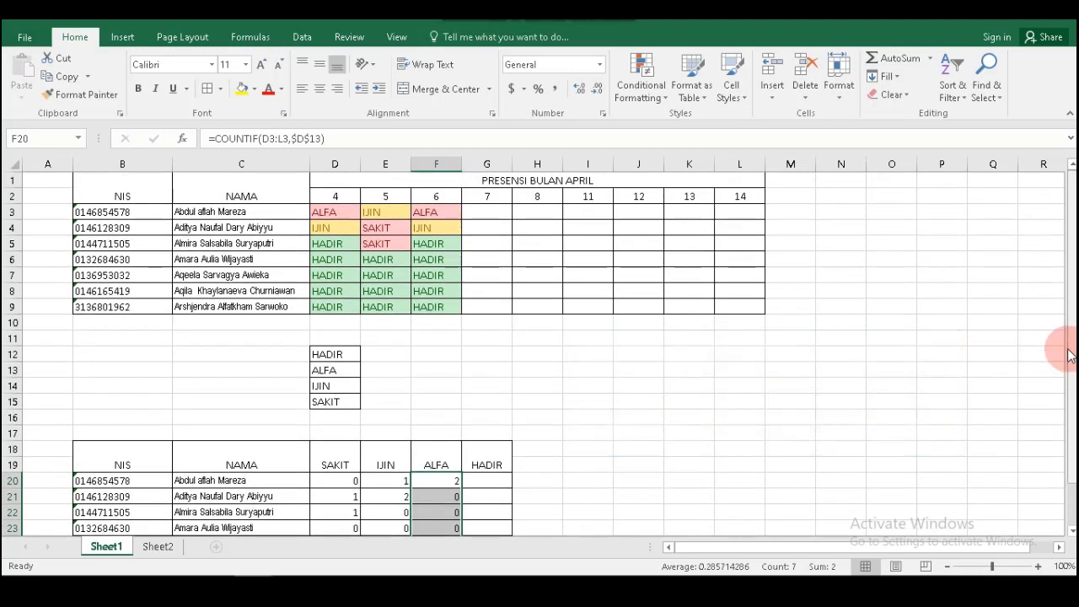
- Enter =COUNTIF(D3:L3,$D$12) in G20 to count the first student's HADIR days in the recap table
{"action": "left_click", "coordinate": [500, 482]}
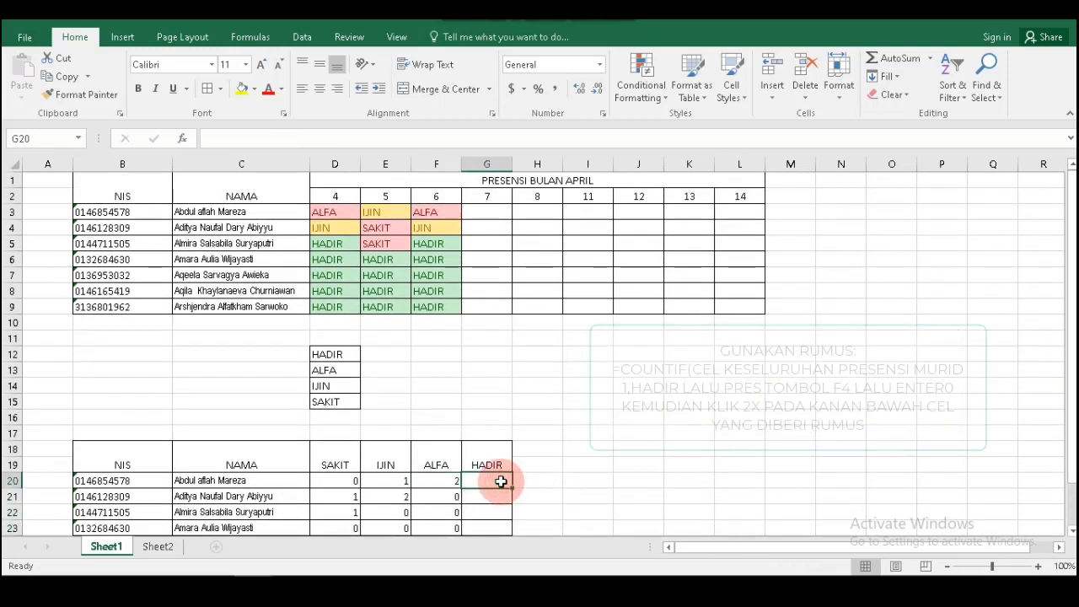
{"action": "type", "text": "=COUNT"}
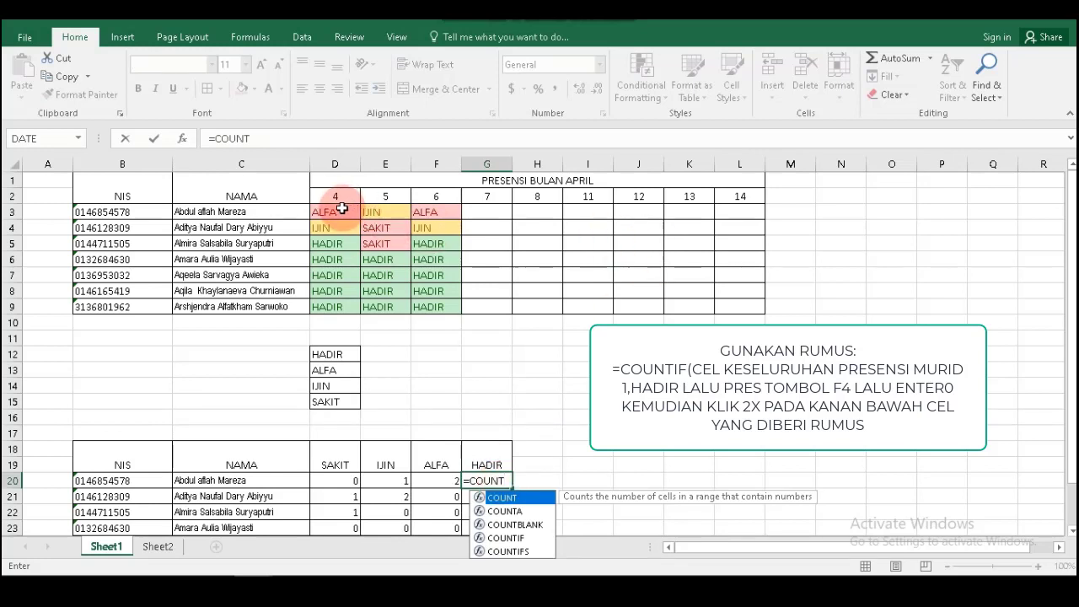
{"action": "type", "text": "IF("}
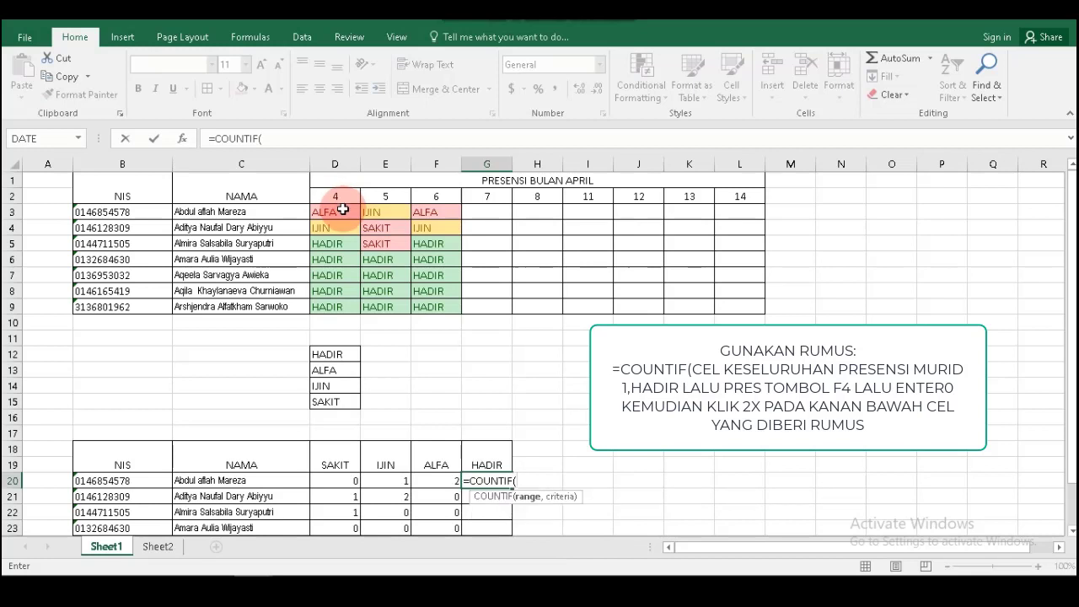
{"action": "left_click_drag", "start_coordinate": [343, 209], "coordinate": [729, 211]}
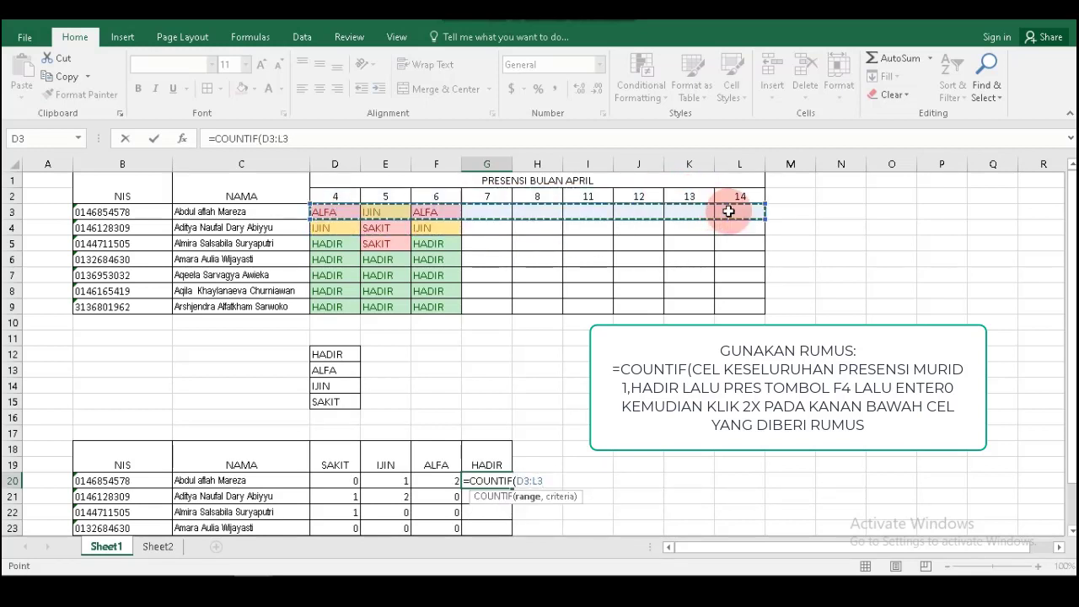
{"action": "type", "text": ","}
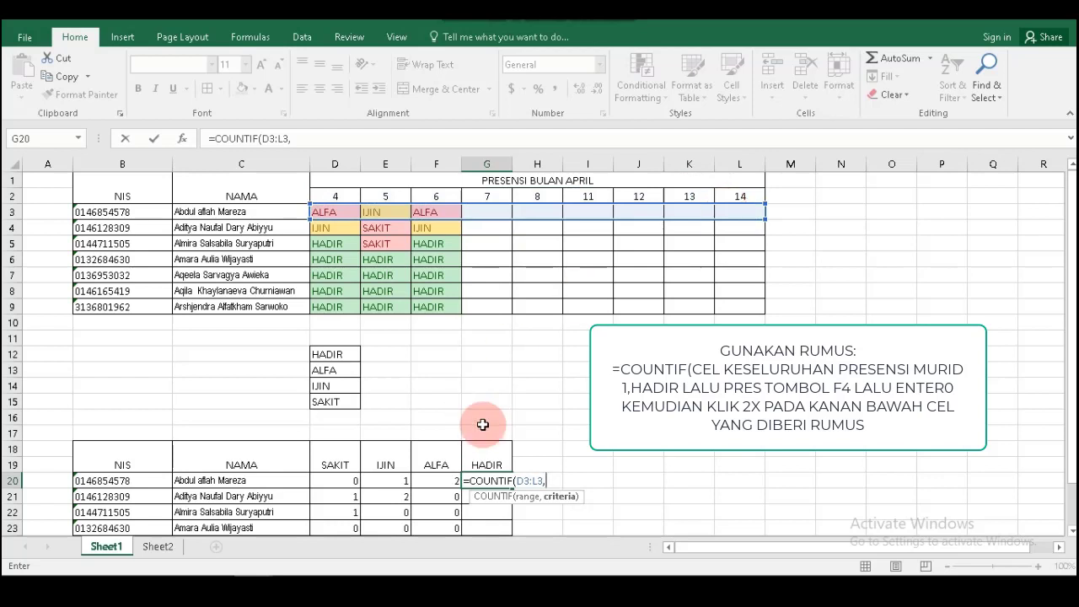
{"action": "left_click", "coordinate": [348, 355]}
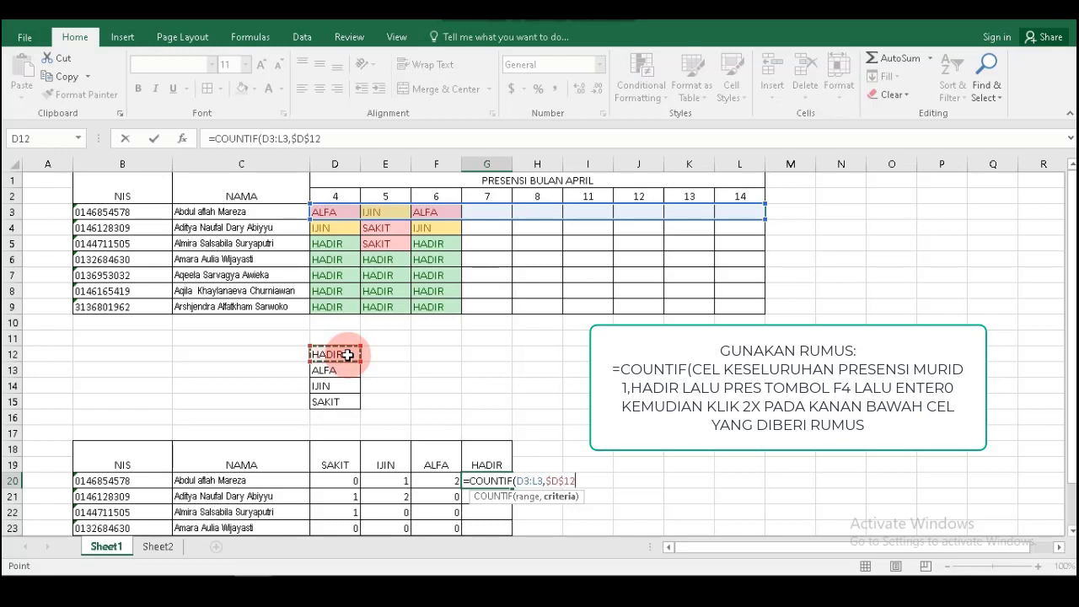
{"action": "key", "text": "Return"}
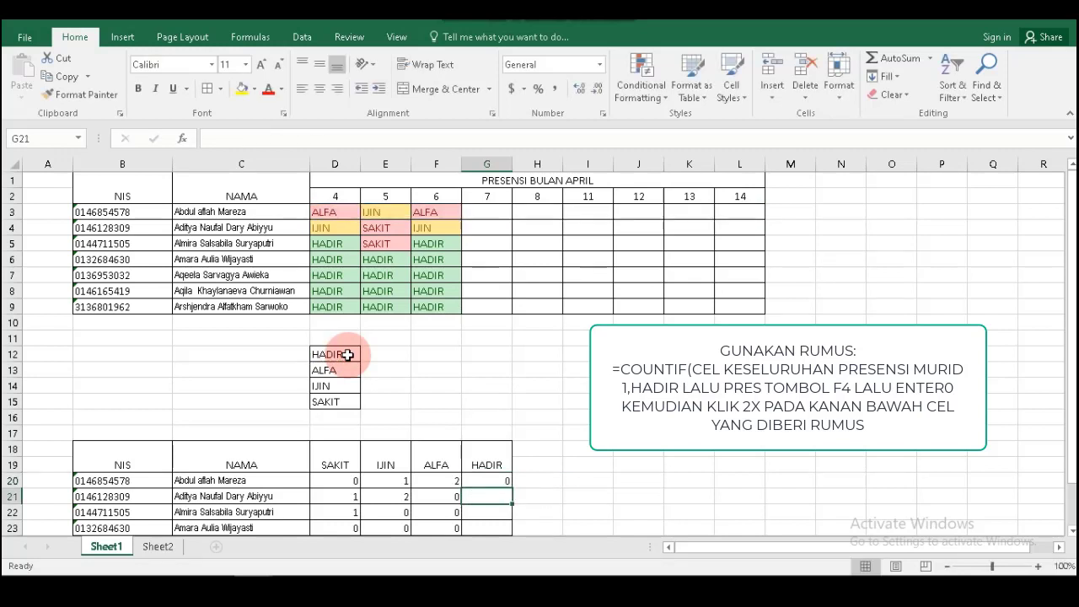
- Fill the COUNTIF formula in G20 down the HADIR column of the recap table to G26
{"action": "left_click", "coordinate": [496, 480]}
{"action": "double_click", "coordinate": [511, 488]}
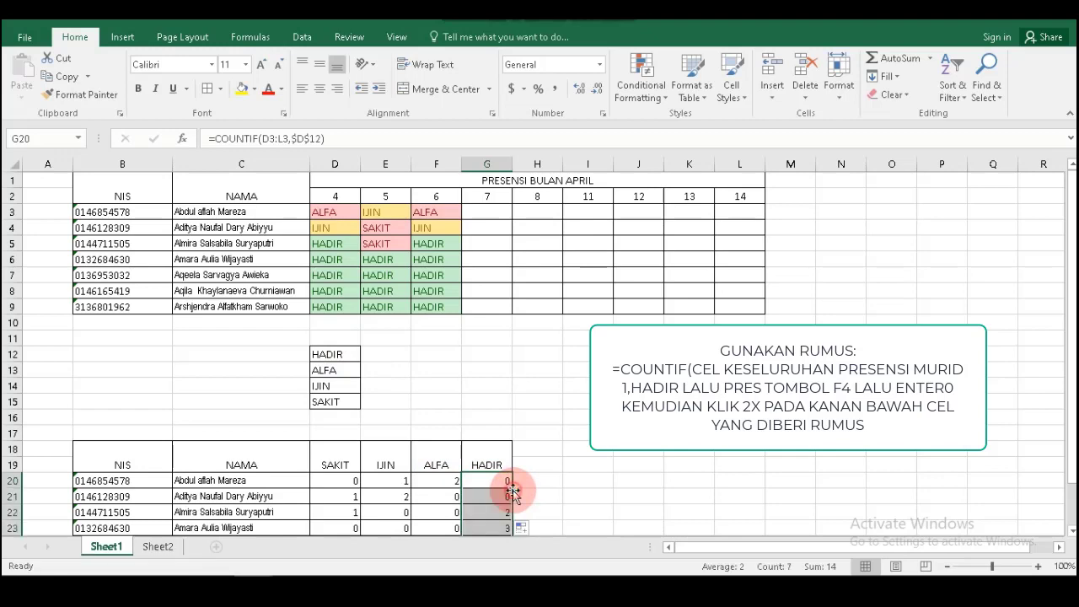
{"action": "left_click_drag", "start_coordinate": [1069, 350], "coordinate": [1068, 379]}
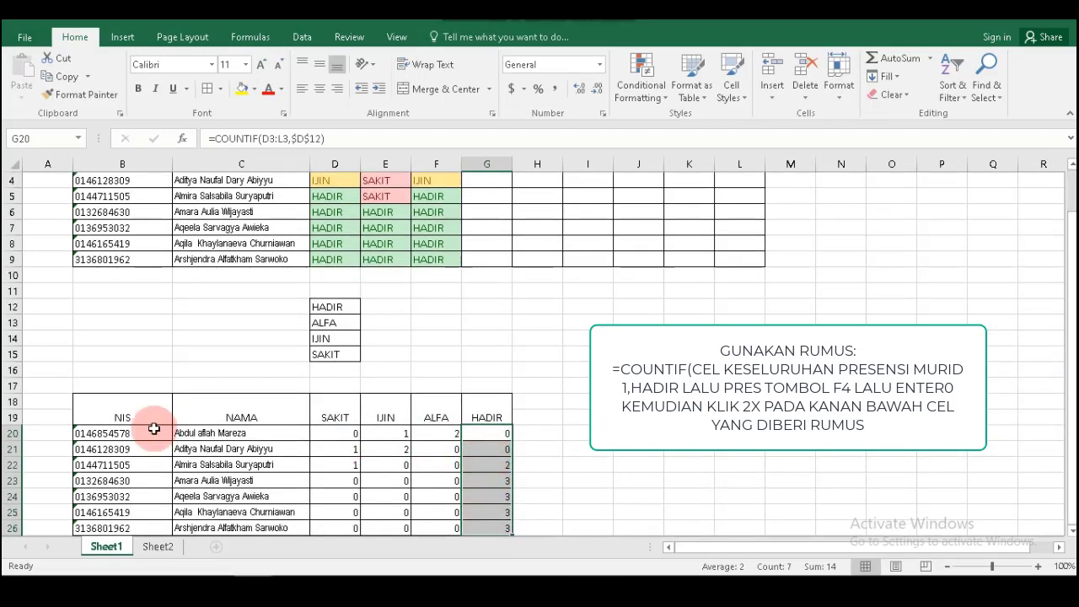